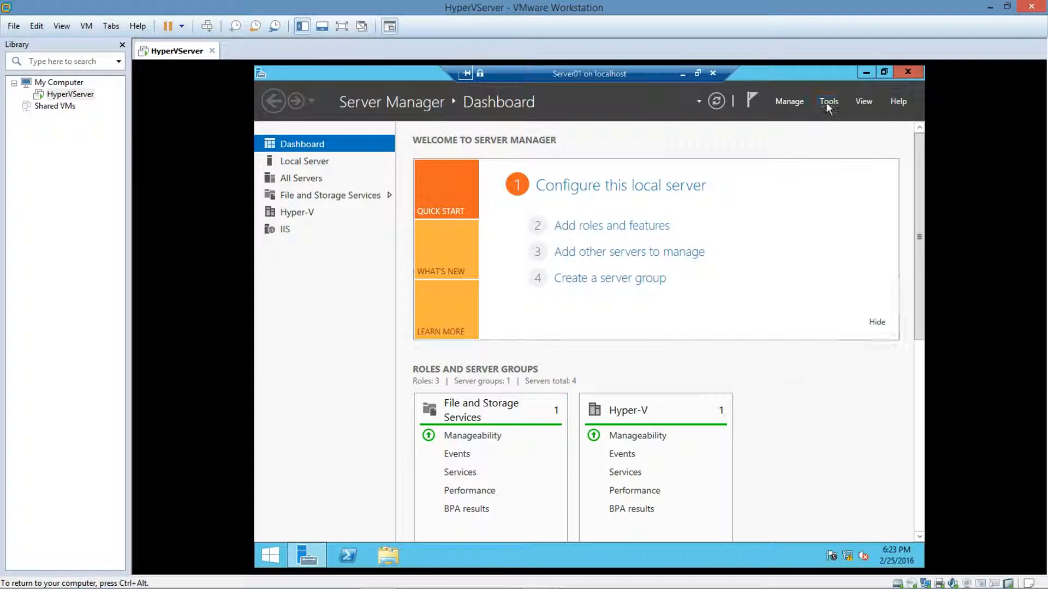
Step: Launch Windows Server Backup from Server Manager's Tools menu
left_click(826, 103)
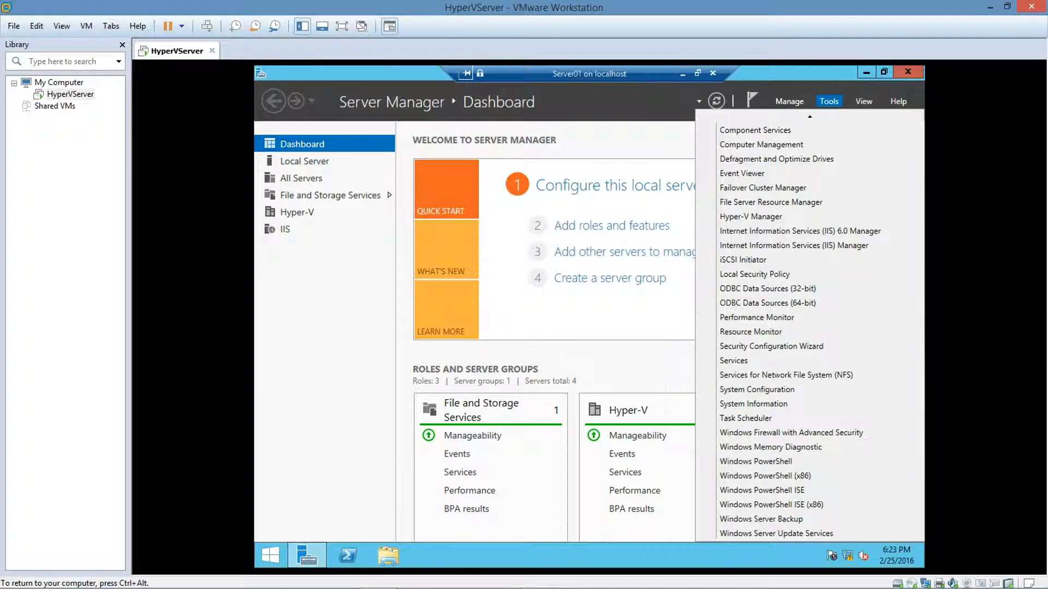
left_click(752, 519)
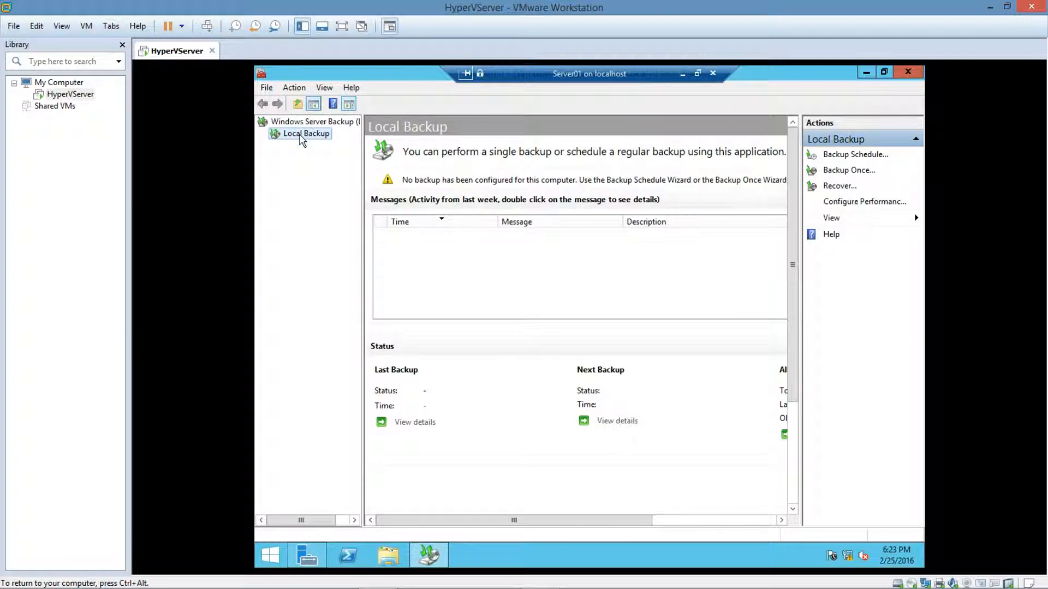
Step: Start a one-time Backup Once with the Custom configuration
left_click(848, 172)
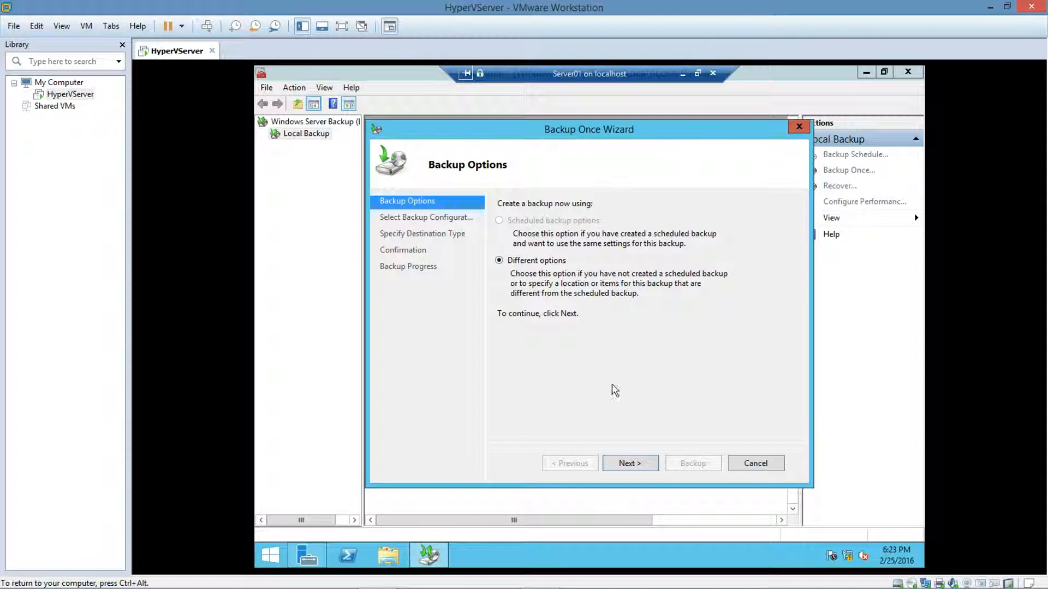
left_click(625, 466)
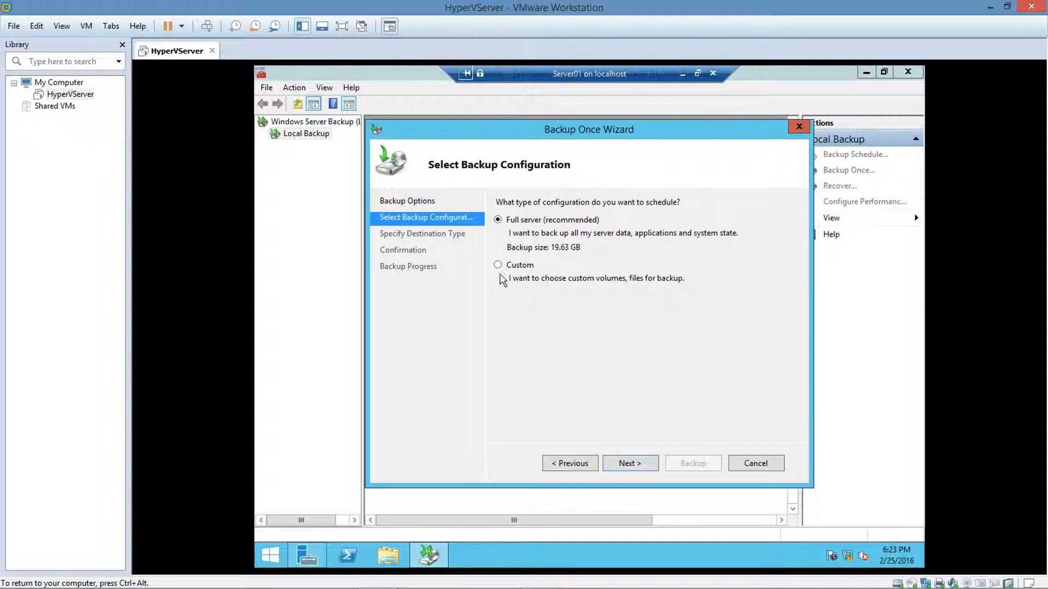
left_click(498, 265)
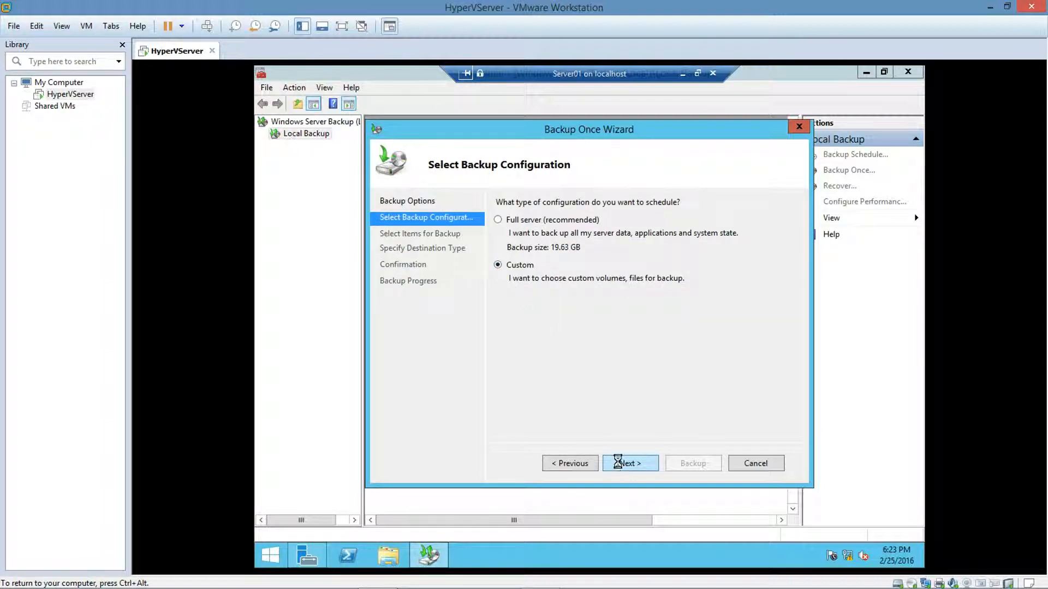
left_click(619, 461)
Step: Add C:\ProgramData and C:\Users as the items to back up
left_click(647, 397)
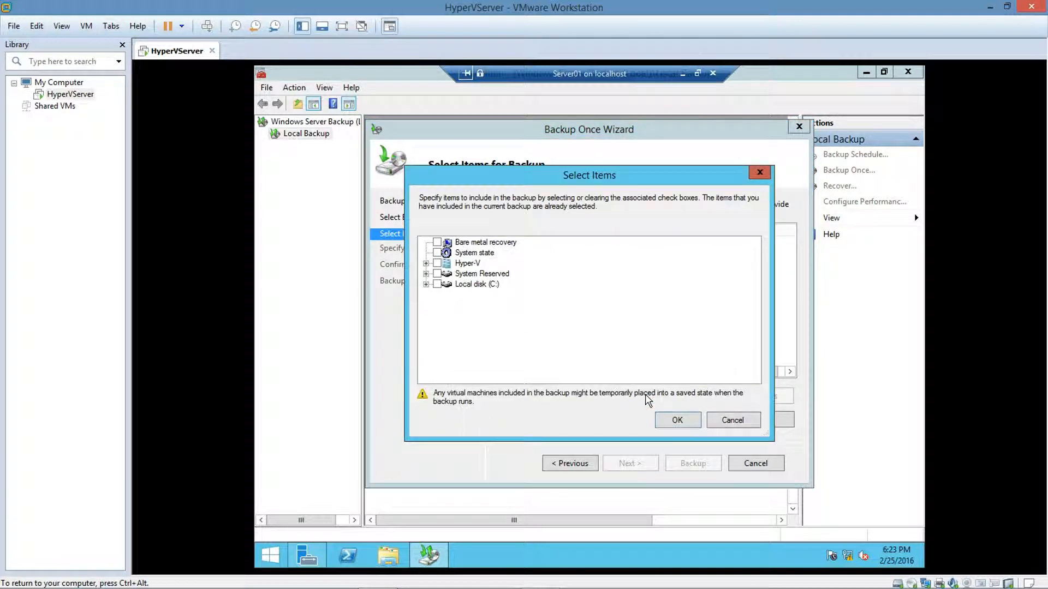
left_click(426, 285)
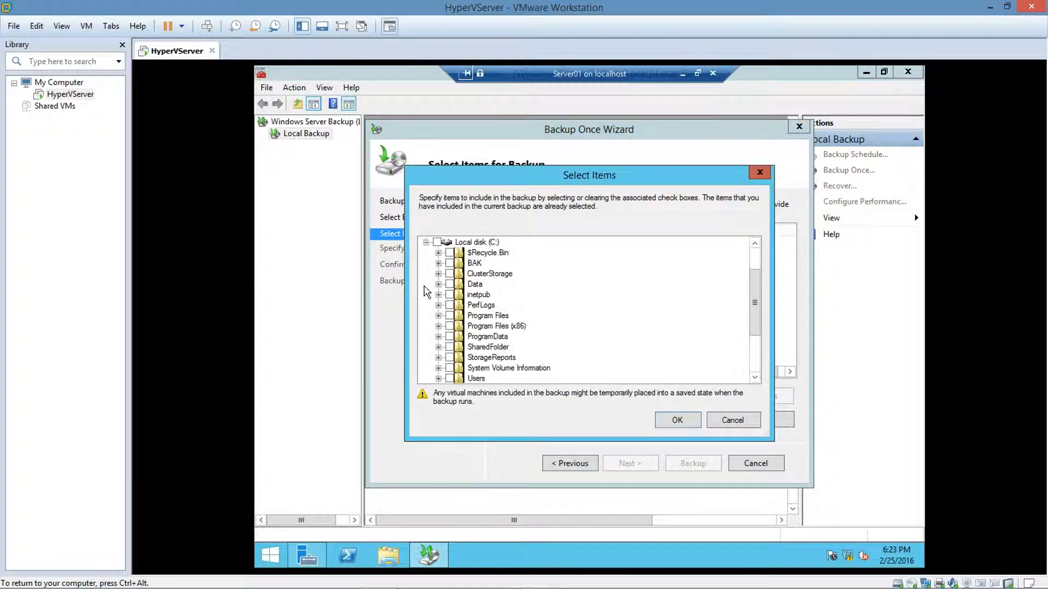
left_click(449, 337)
left_click(450, 378)
left_click(666, 421)
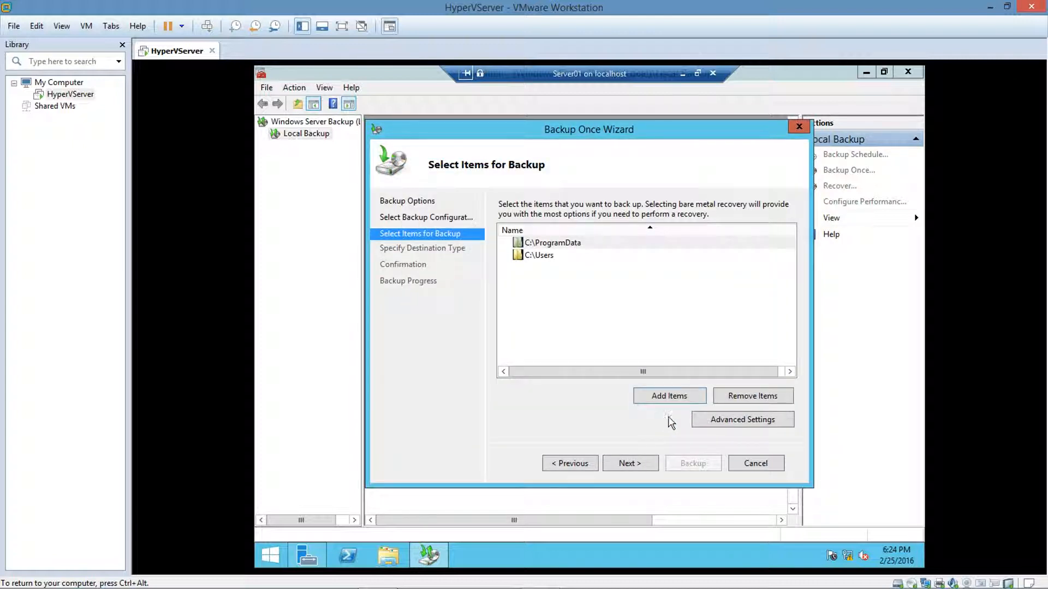
Step: Target remote shared folder \\Server01\BAK\BAK1 and start the one-time backup
left_click(646, 463)
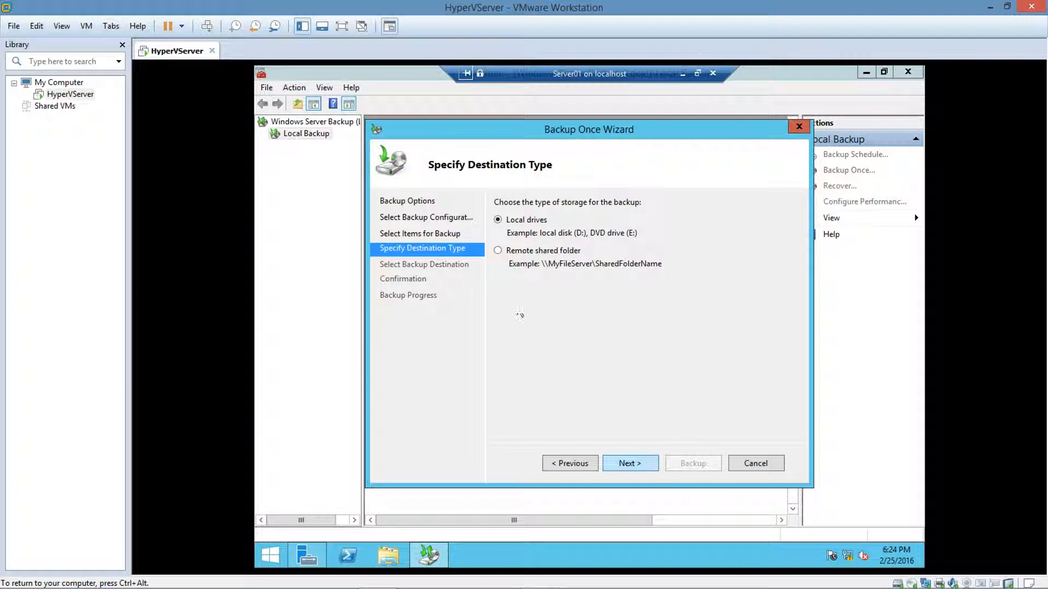
left_click(498, 251)
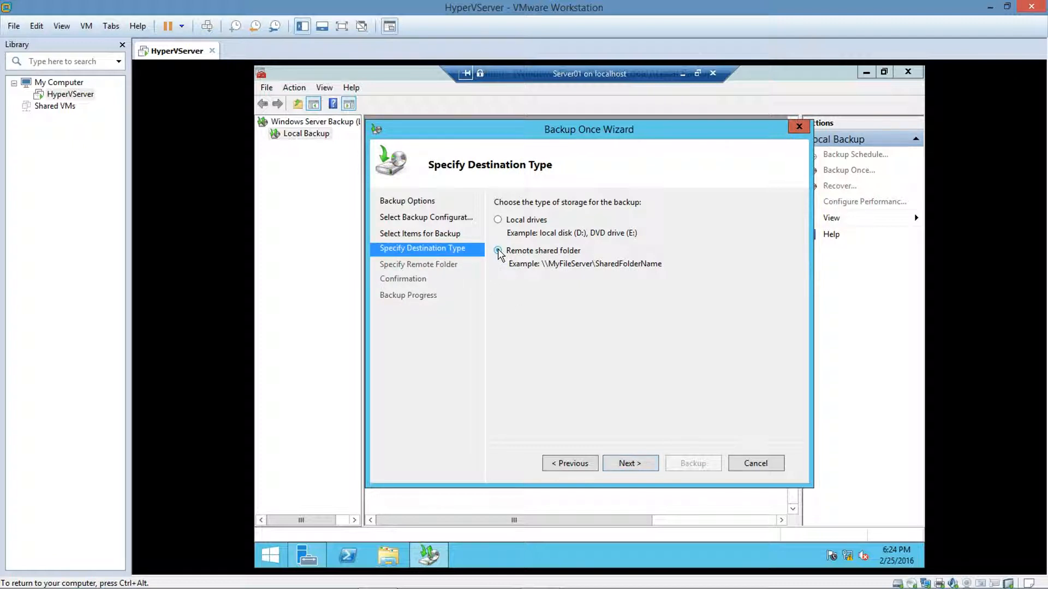
left_click(639, 467)
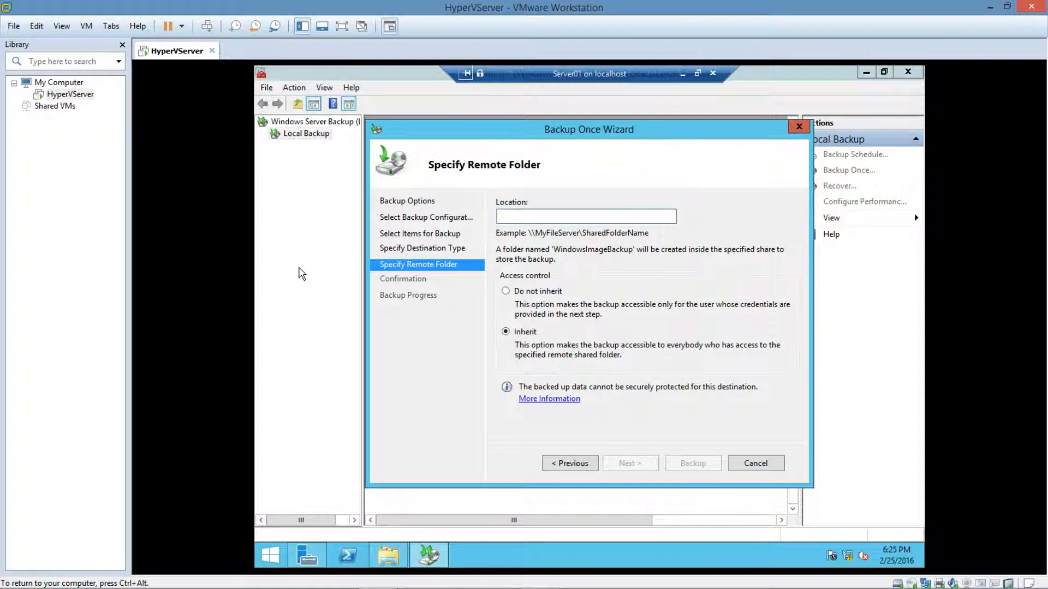
type("\\Server01\\BAK\\BAK1")
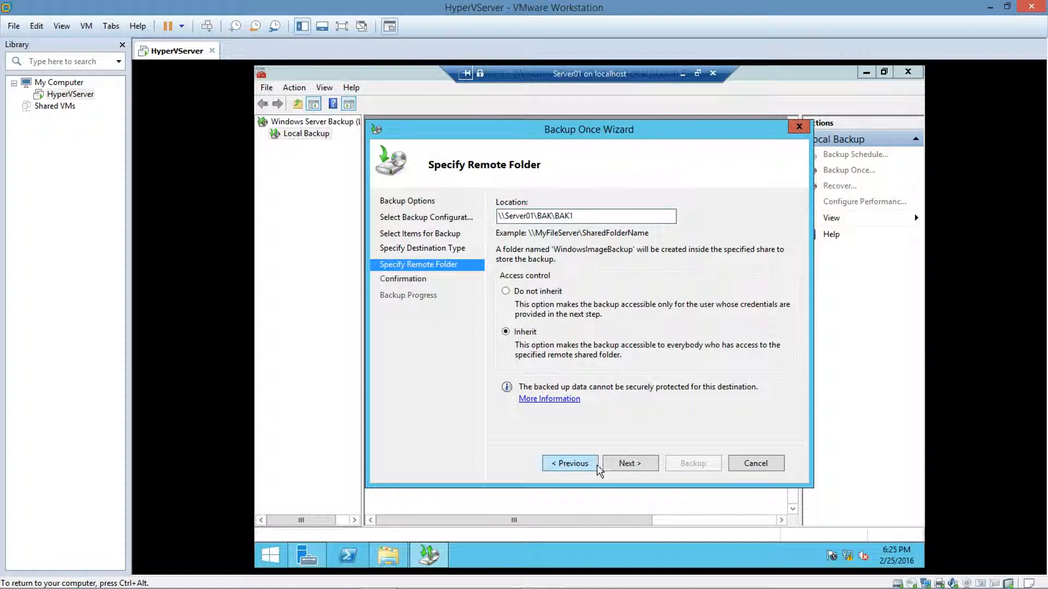
left_click(613, 465)
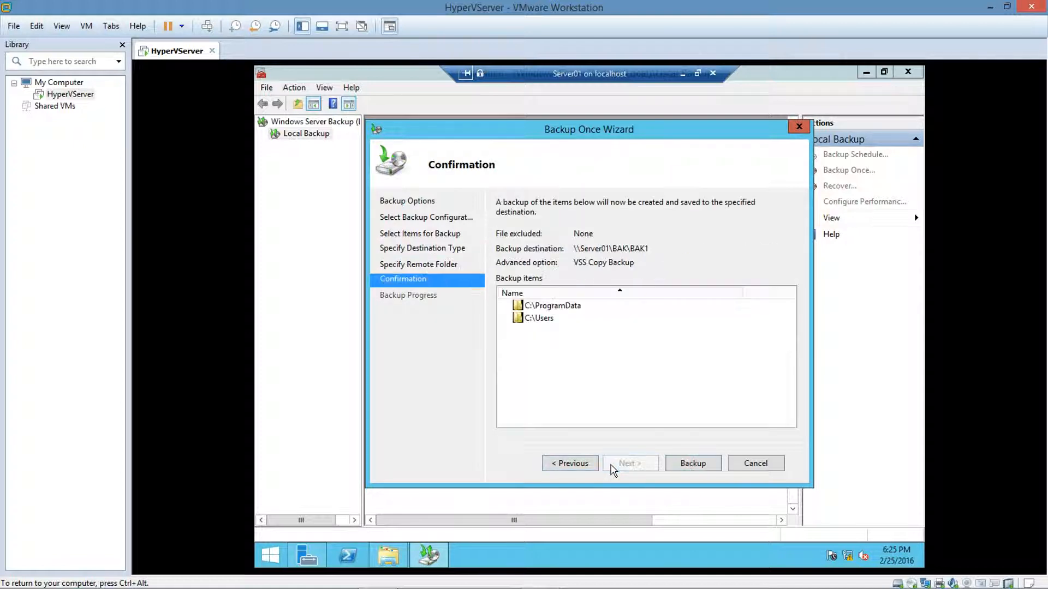
left_click(680, 465)
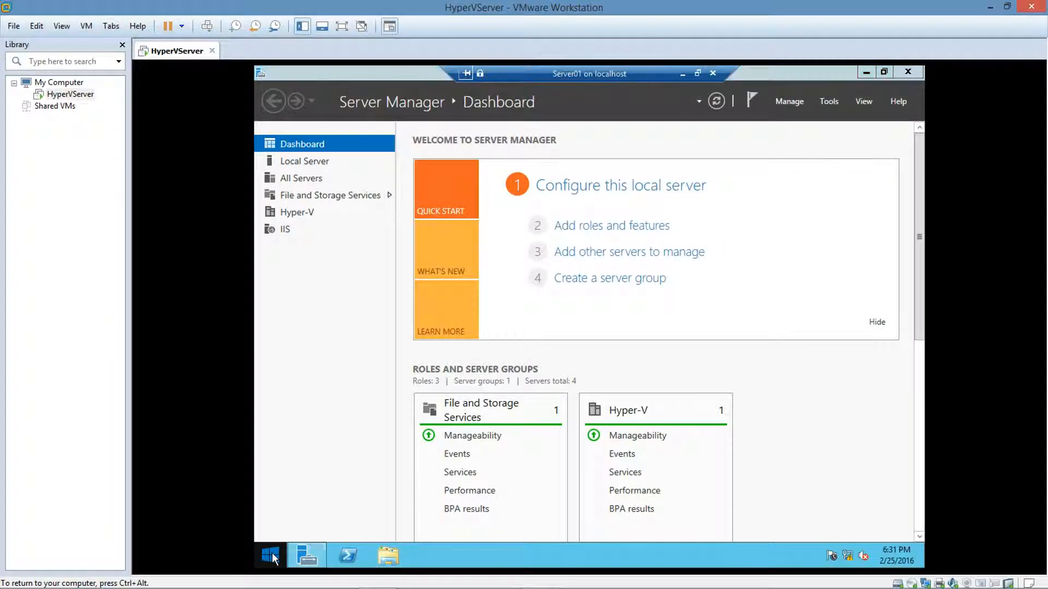
Step: In an administrator Command Prompt, run vssadmin /? and vssadmin list writers
right_click(271, 552)
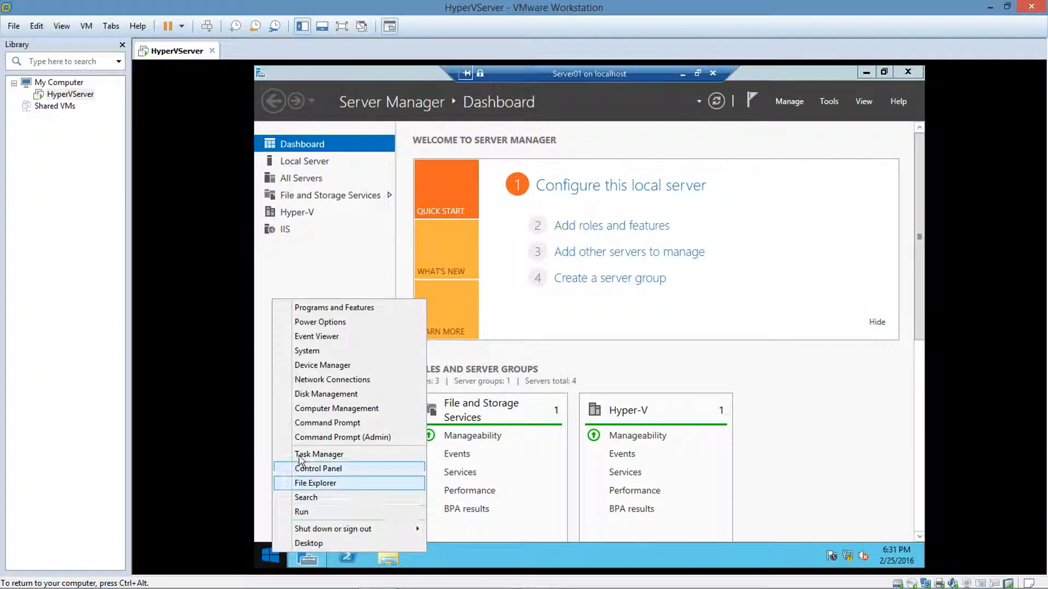
left_click(302, 439)
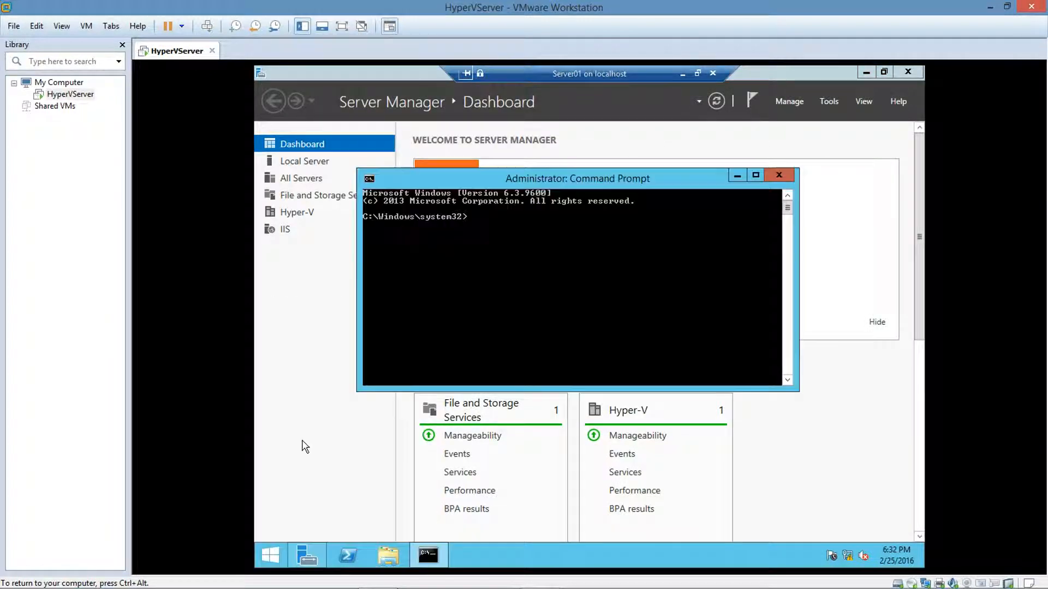
type("v")
key("Return")
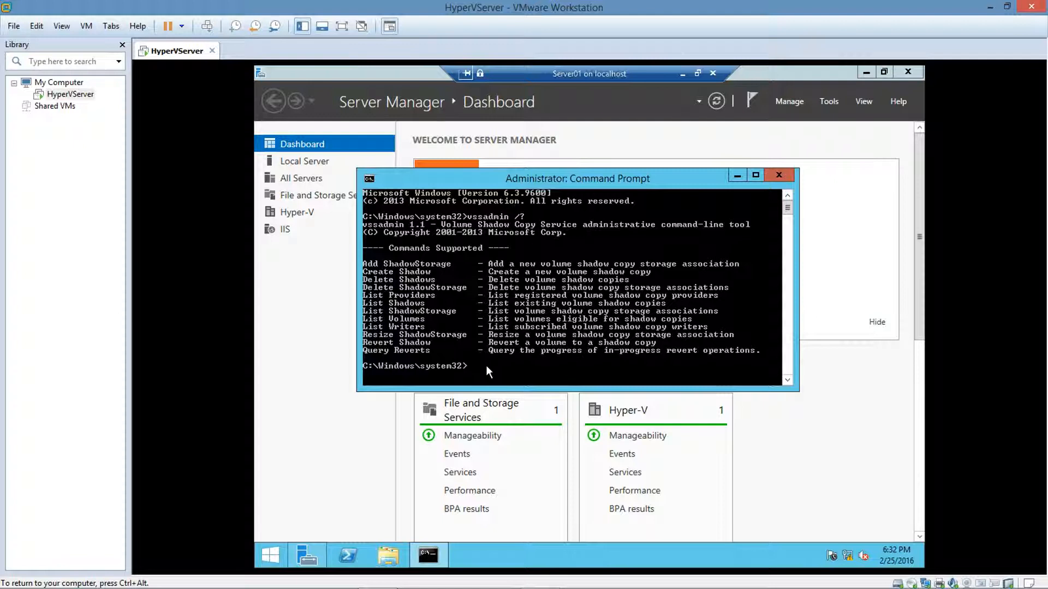
type("ssadmin list writers")
key("Return")
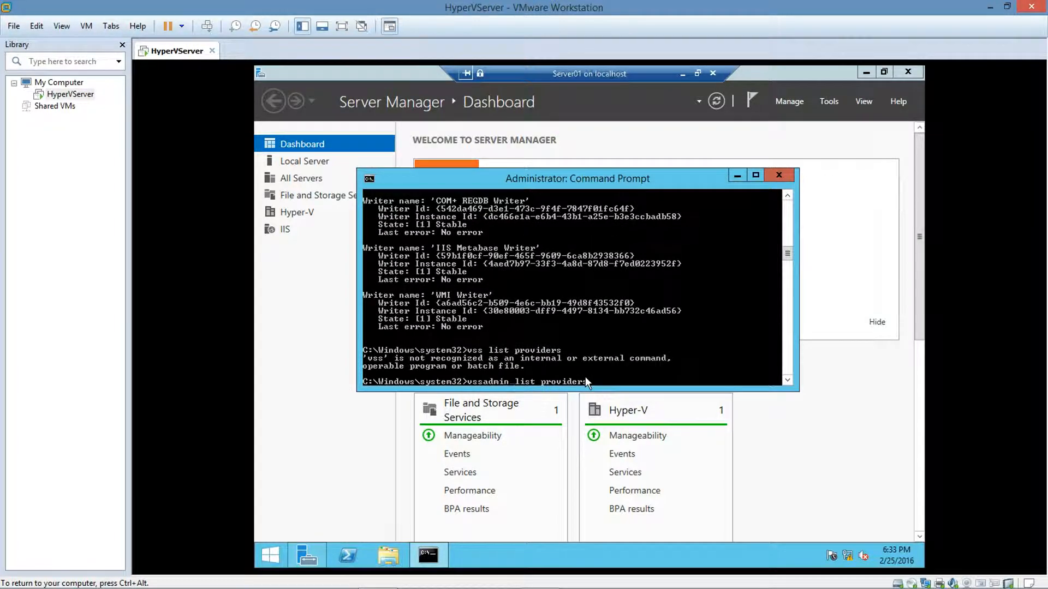
Step: Run vssadmin list providers, shadows, volumes and shadowstorage, then close Command Prompt
key("Return")
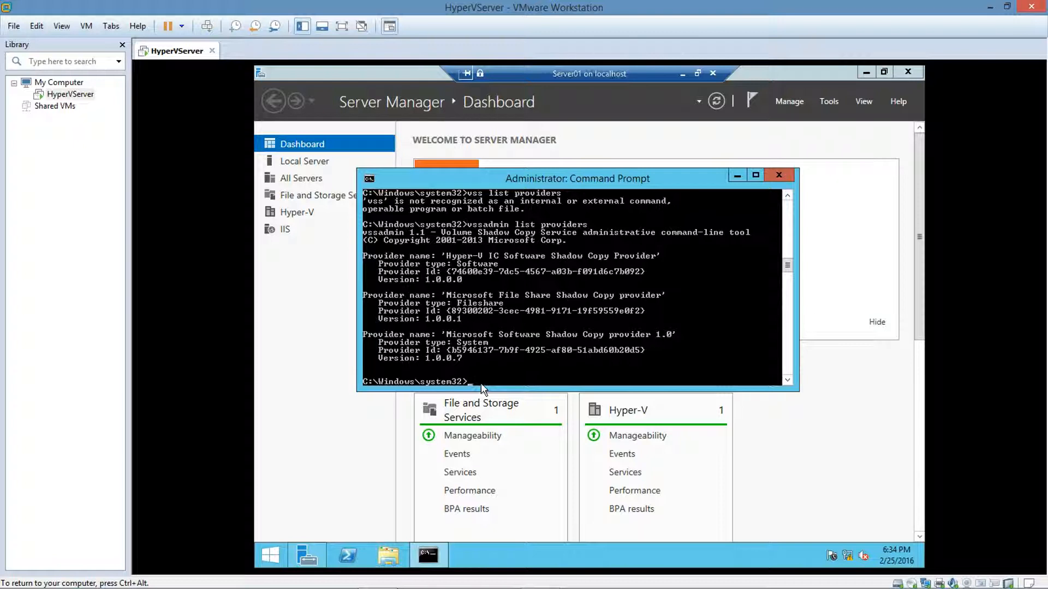
type("vssadmin list shadows")
key("Return")
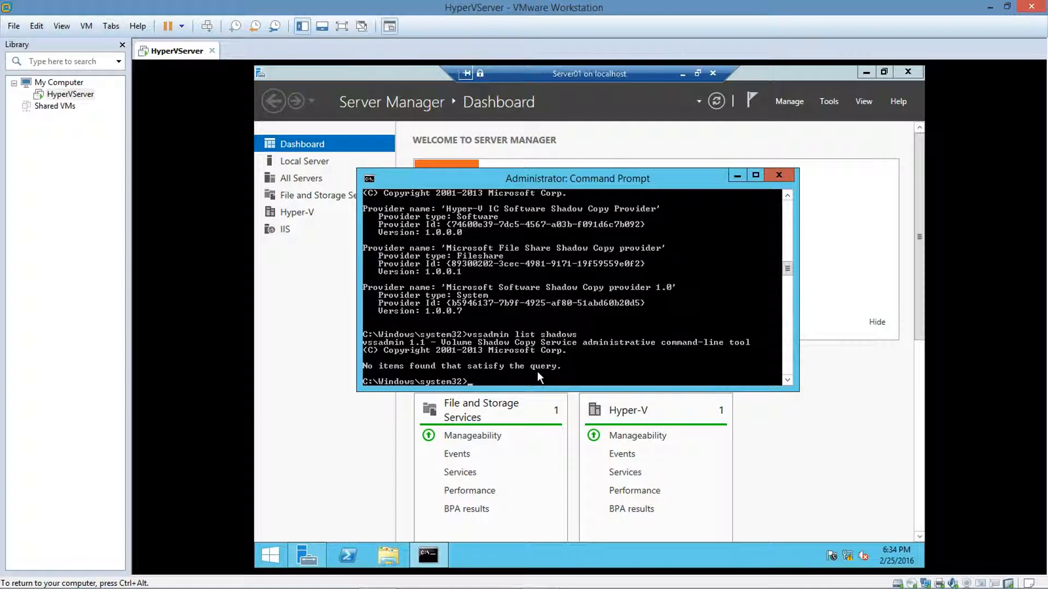
type("vssadmin list volumes")
key("Return")
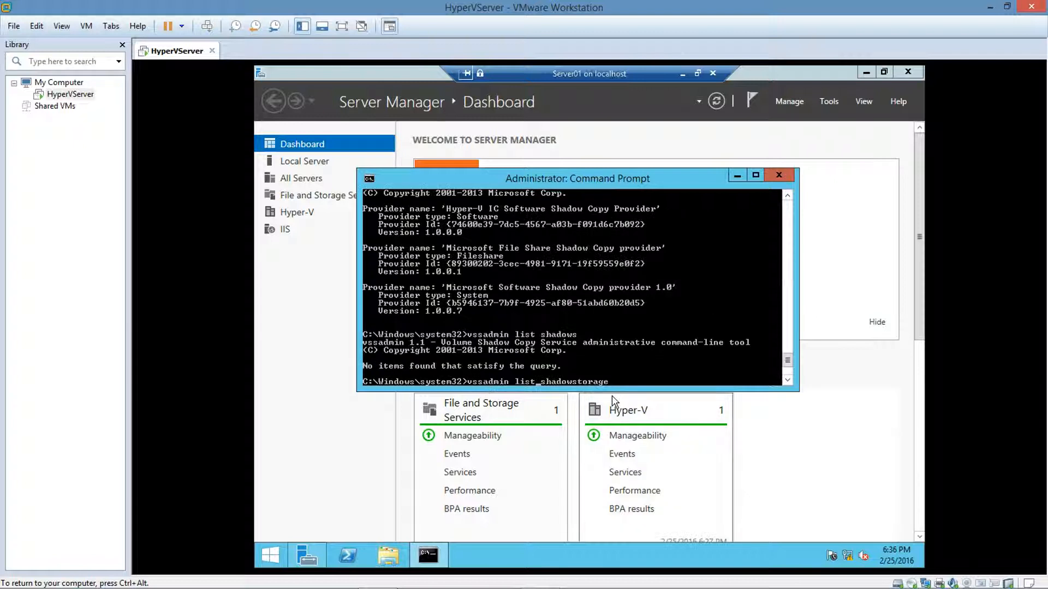
key("Return")
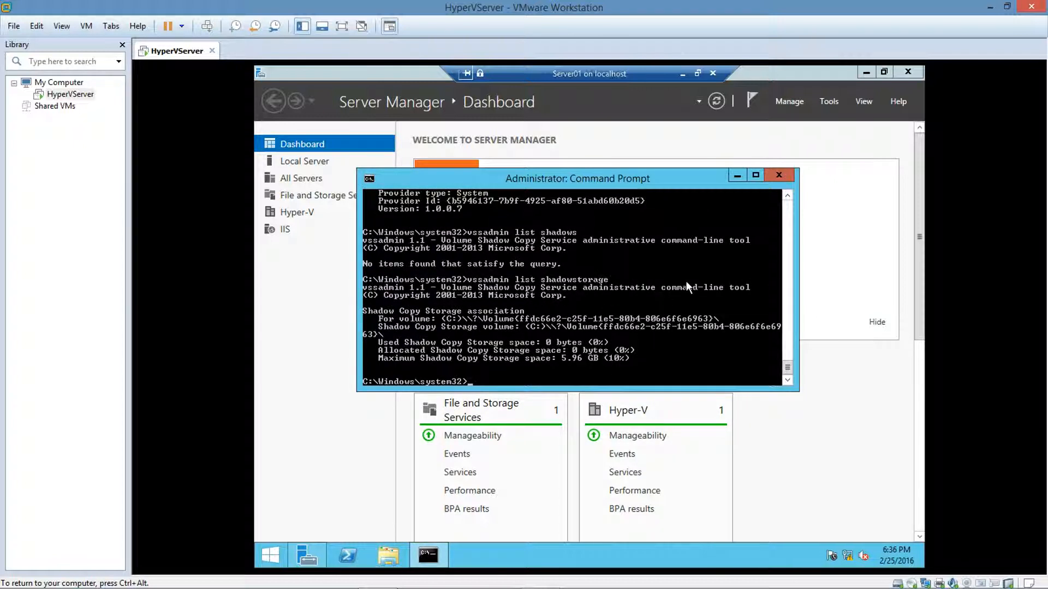
left_click(777, 174)
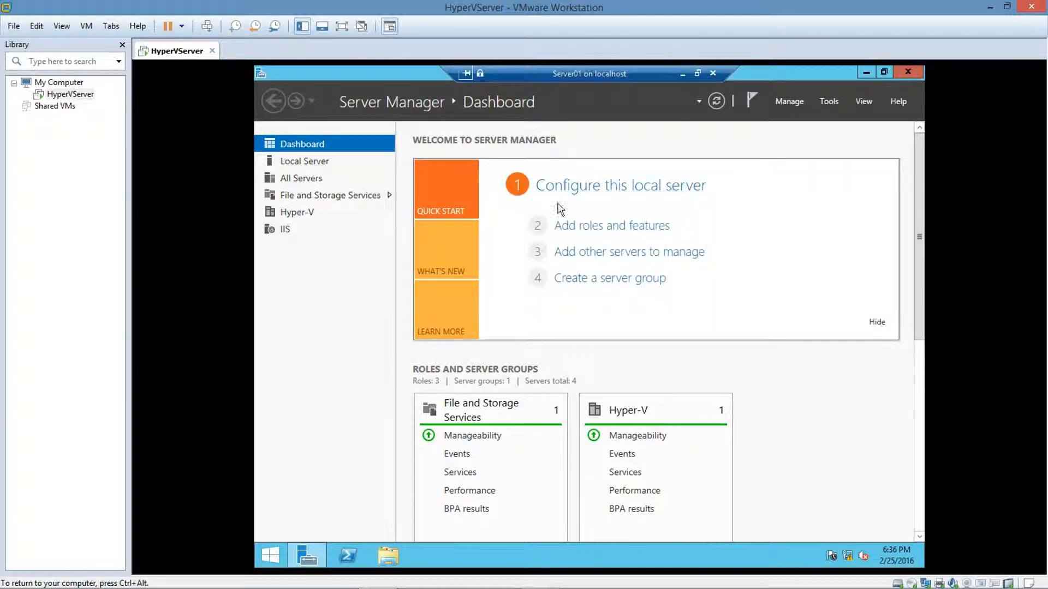
Step: Open Local Disk (C:) in File Explorer and create a folder named CorpDocs
left_click(377, 547)
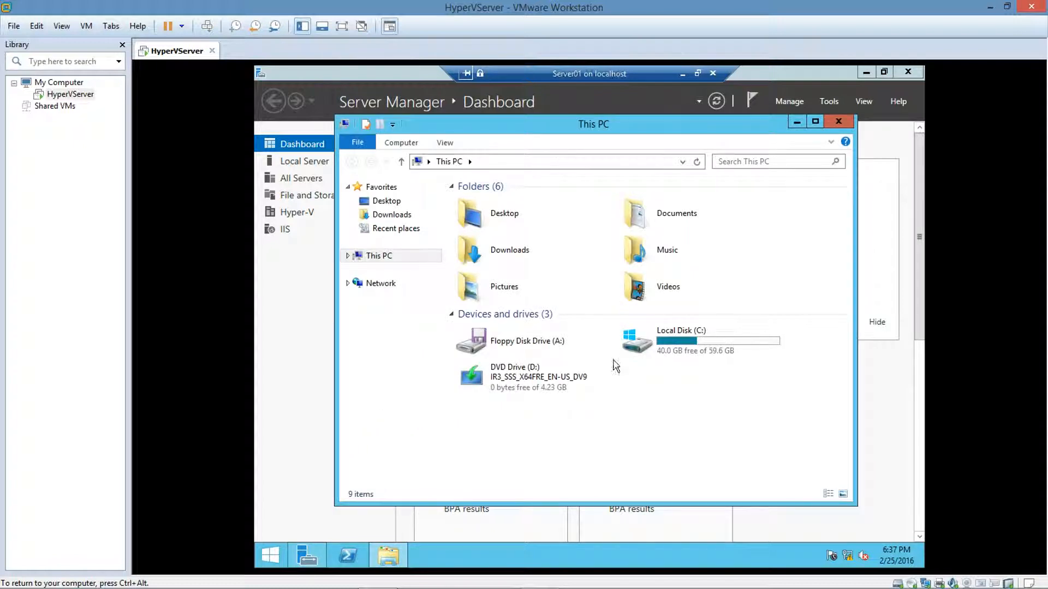
double_click(662, 352)
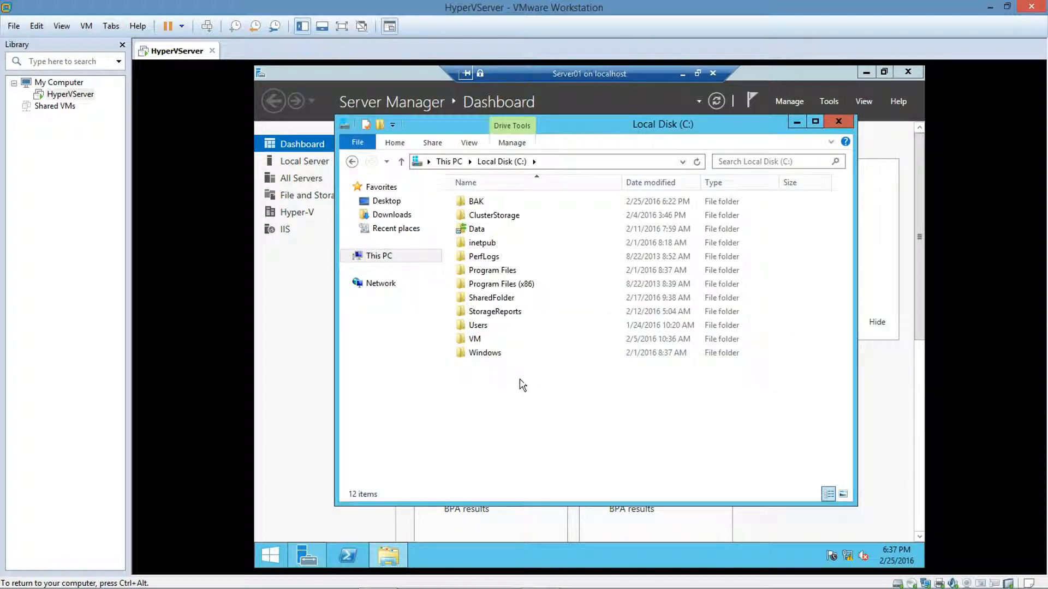
right_click(488, 436)
left_click(480, 421)
right_click(480, 420)
mouse_move(578, 393)
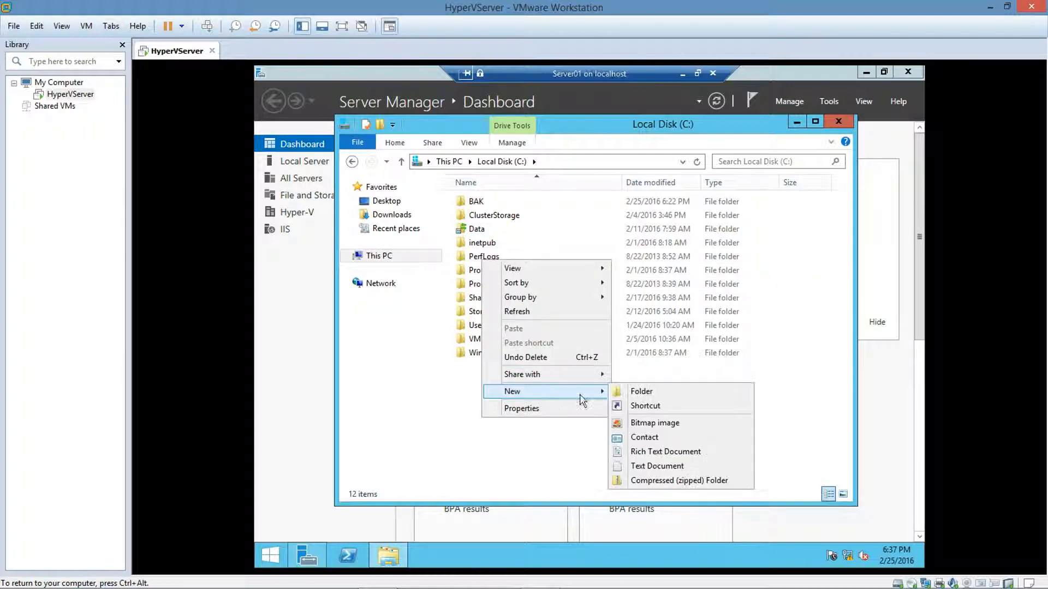
left_click(623, 392)
type("CorpDoc")
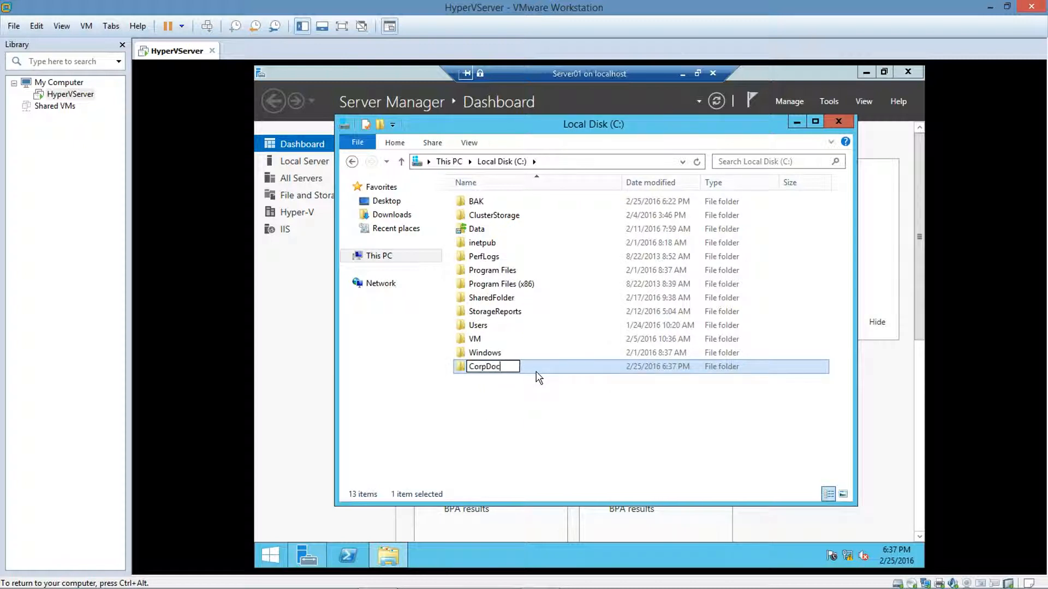
type("s")
left_click(526, 385)
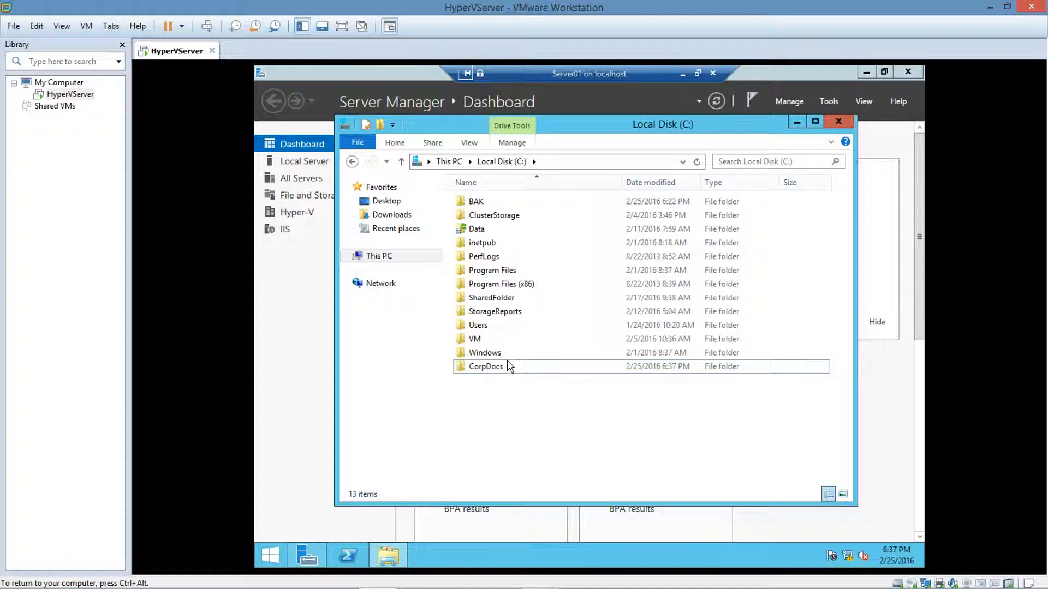
Step: Share Local Disk (C:) as C, granting Everyone Change permission
right_click(506, 373)
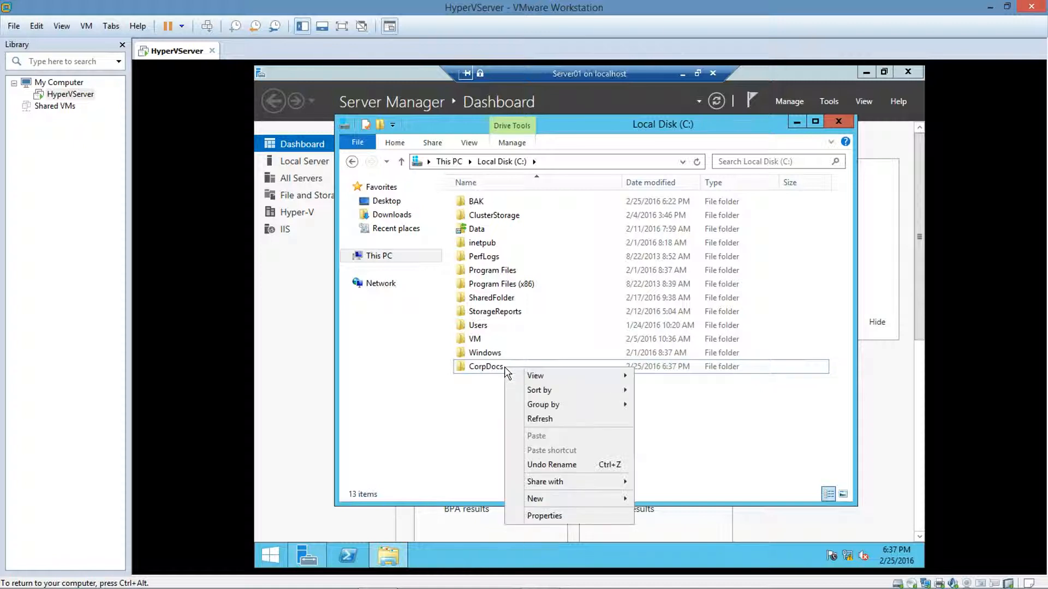
left_click(567, 518)
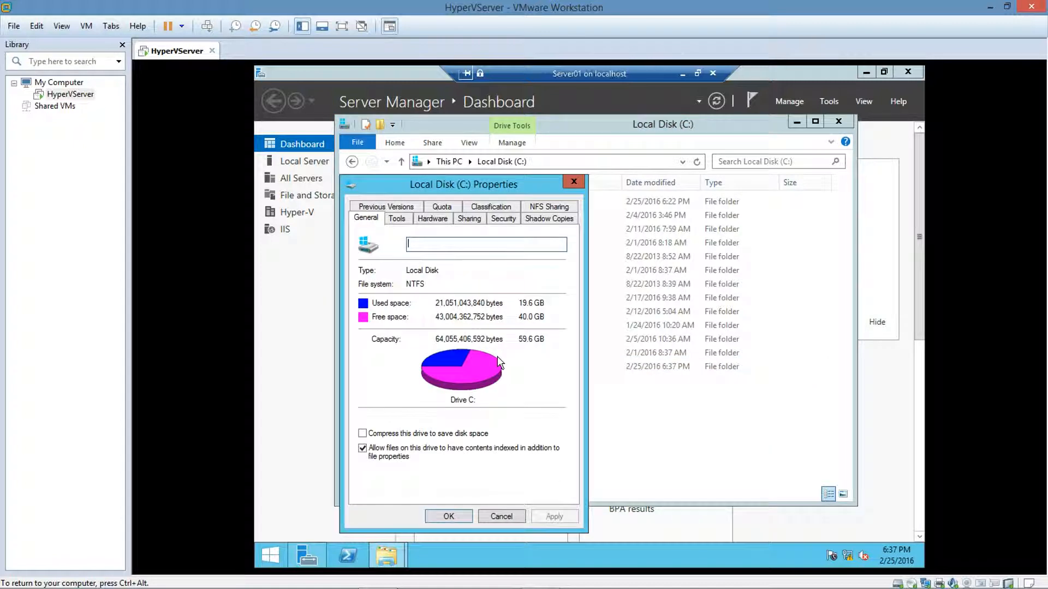
left_click(468, 219)
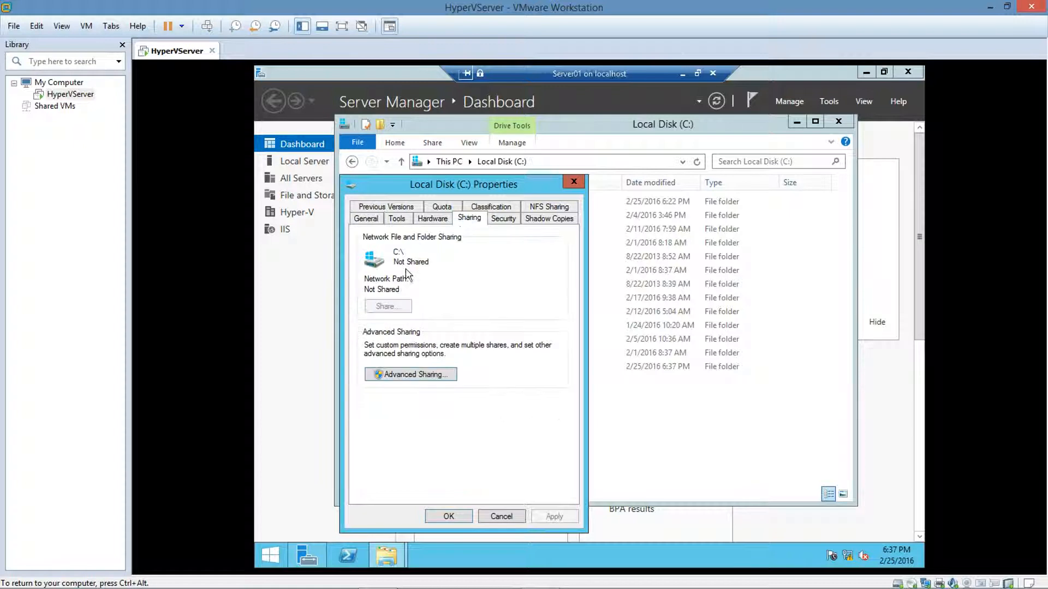
left_click(393, 376)
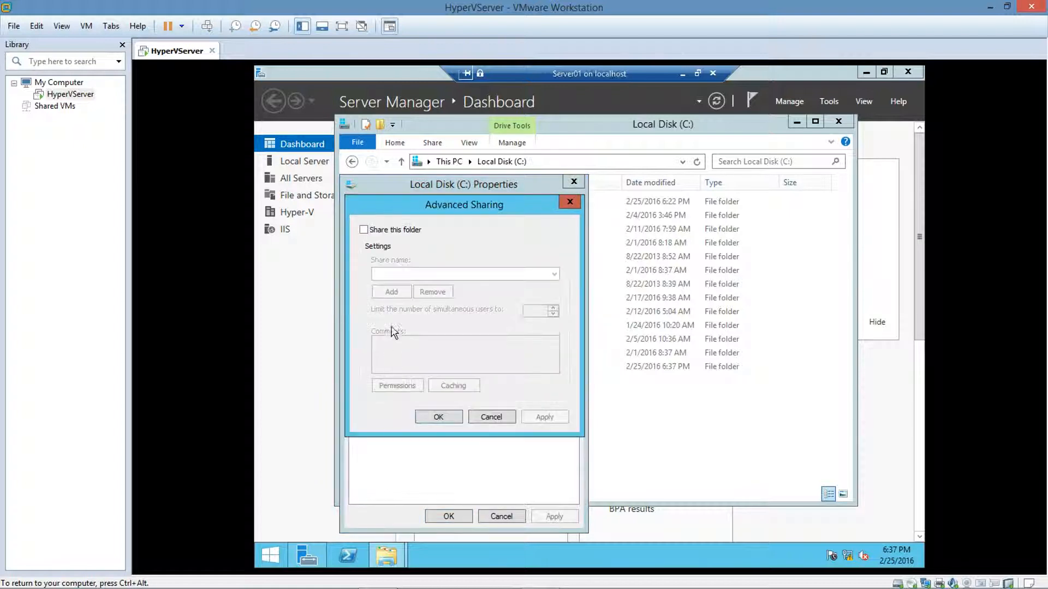
left_click(364, 230)
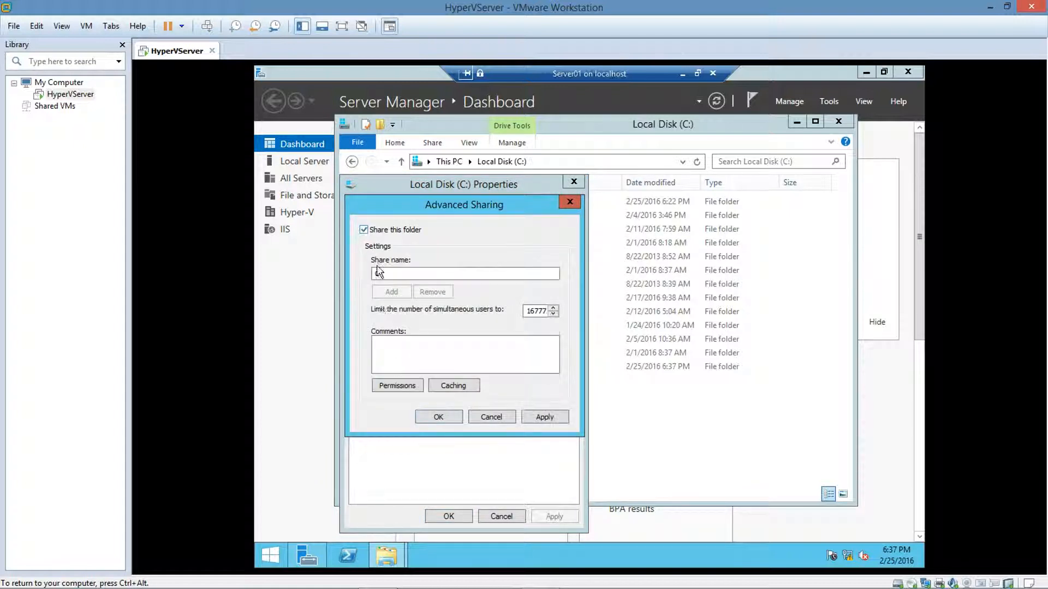
left_click(397, 386)
left_click(516, 386)
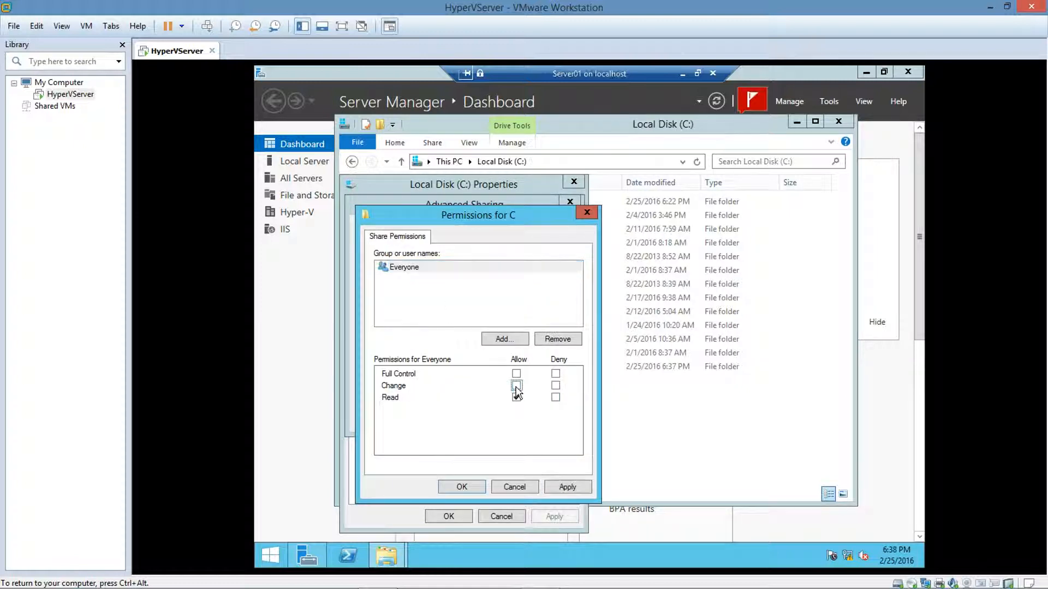
left_click(463, 487)
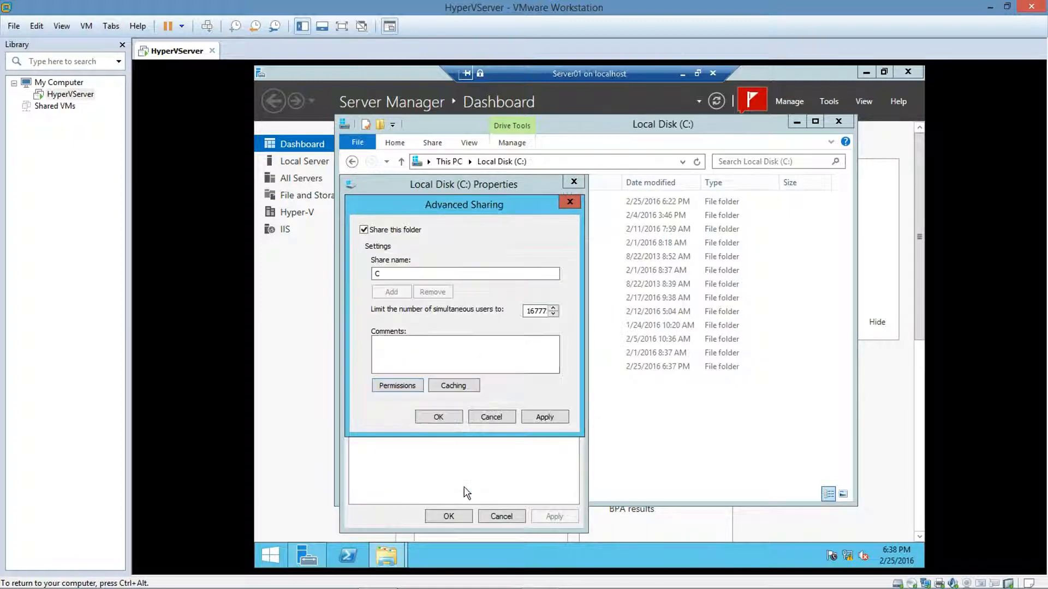
left_click(444, 419)
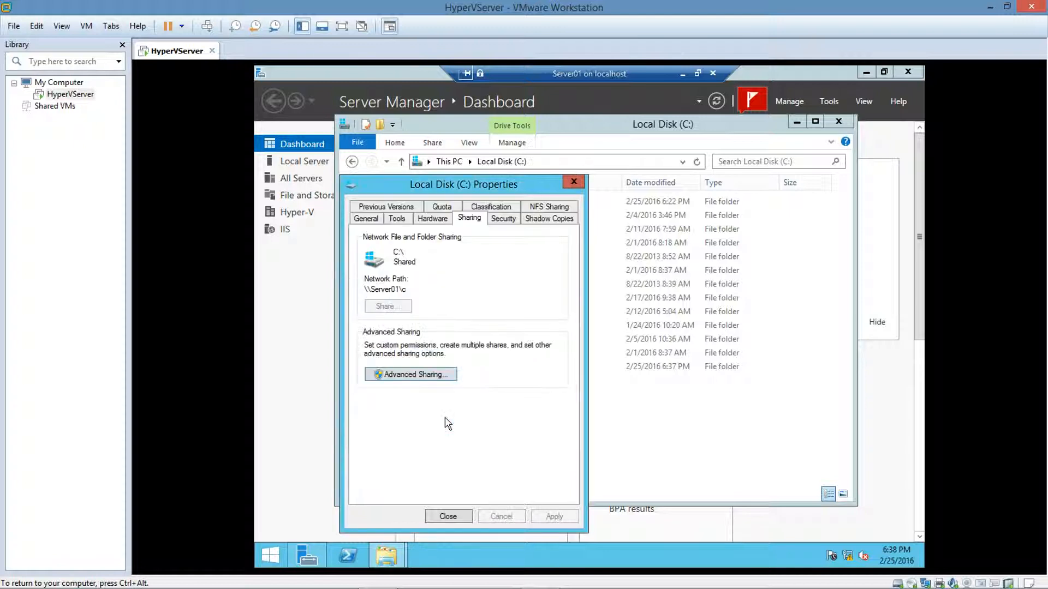
left_click(448, 517)
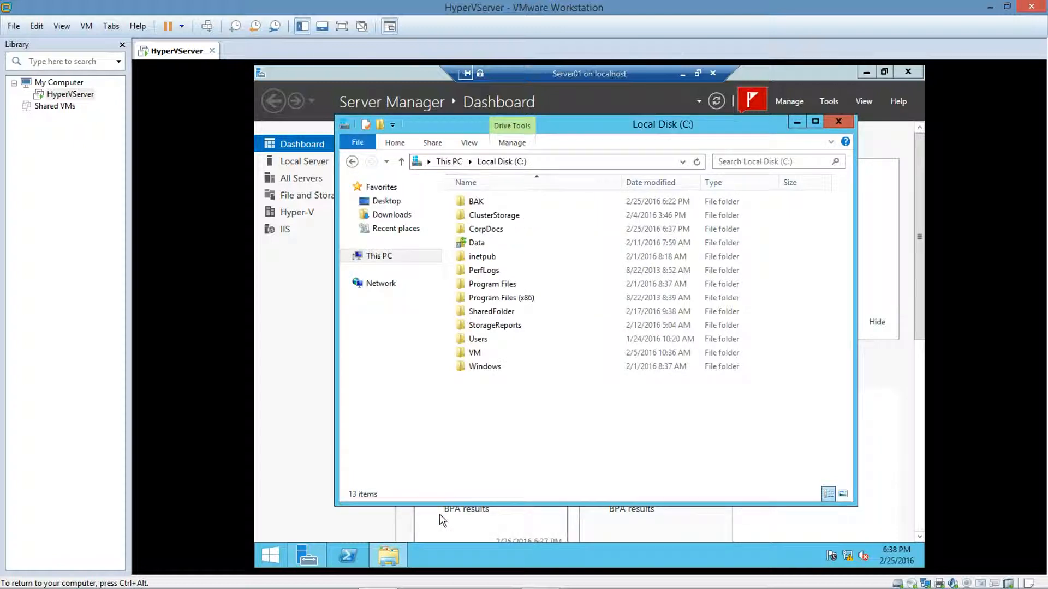
Step: Inside CorpDocs, create an empty text document named Agenda.txt
double_click(482, 232)
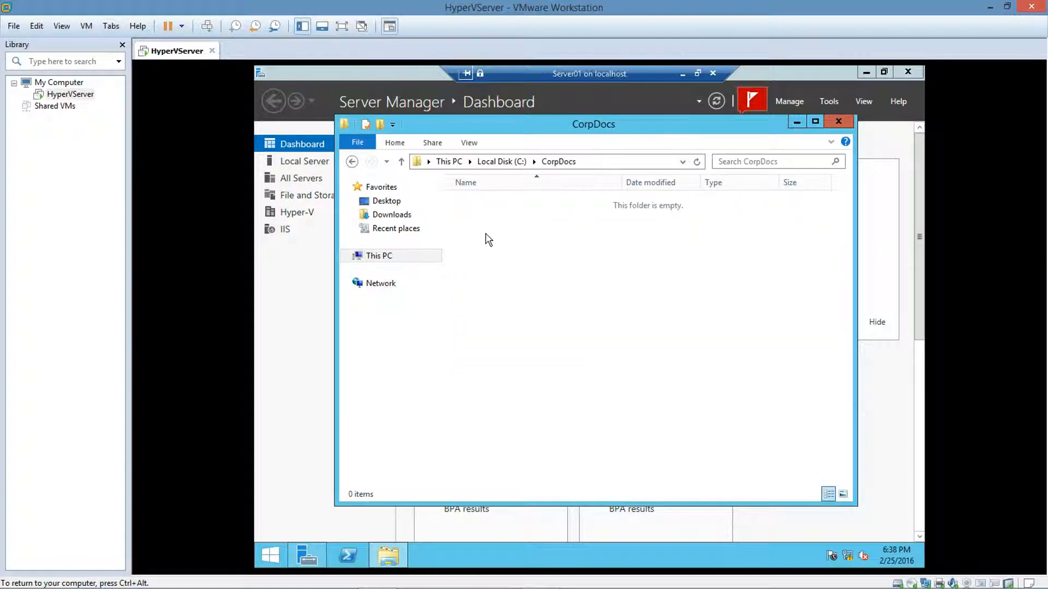
right_click(484, 233)
mouse_move(589, 383)
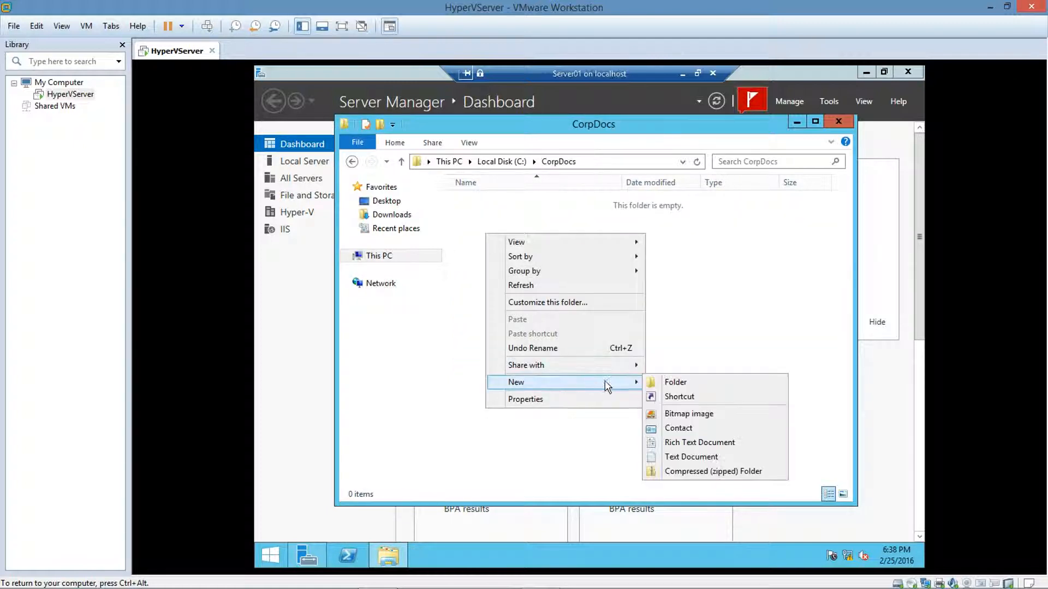
left_click(678, 459)
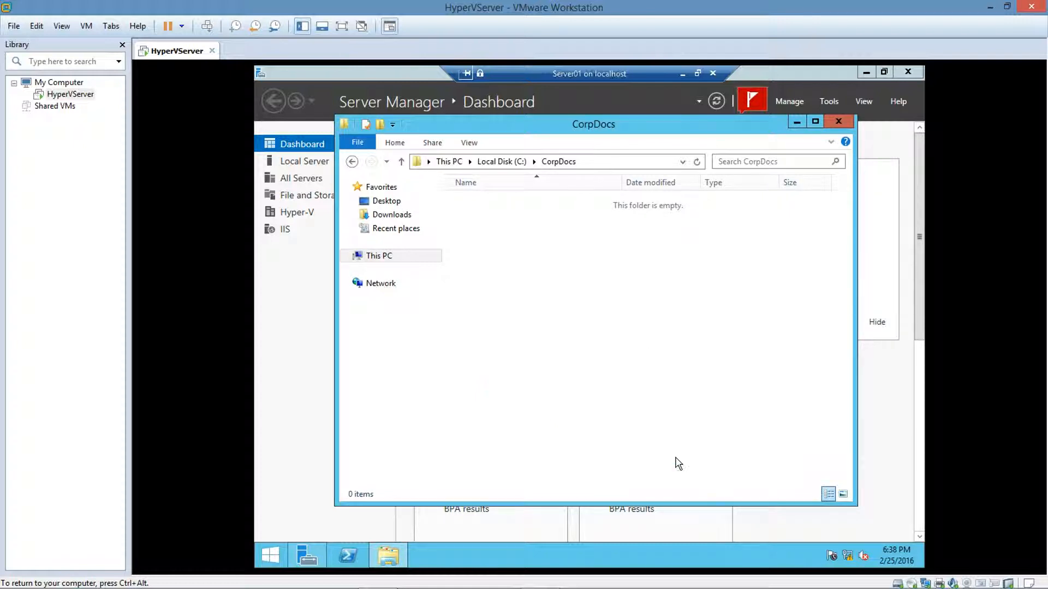
key("BackSpace")
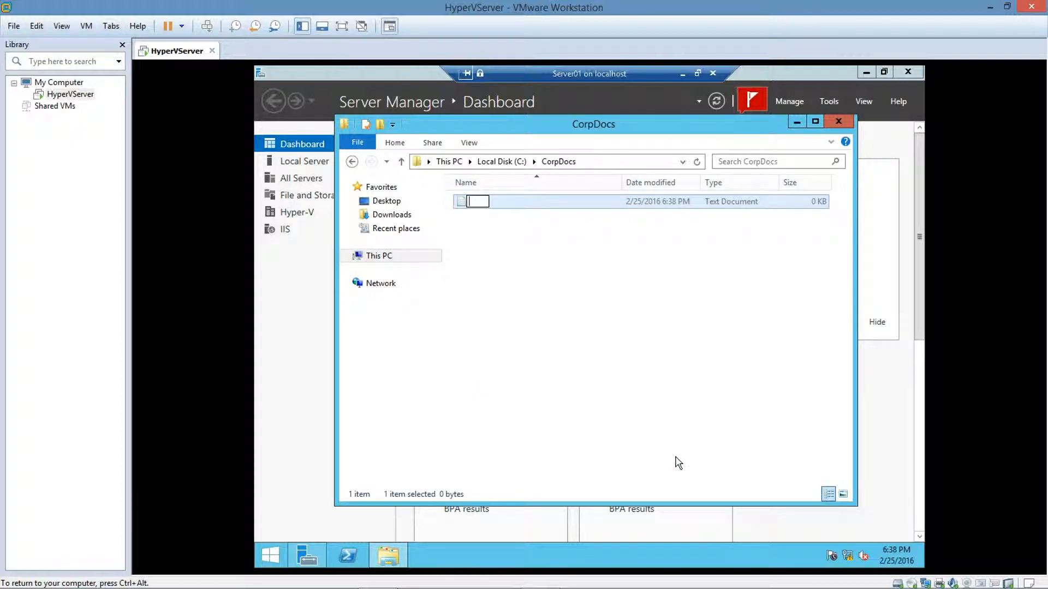
type("Agenda.txt")
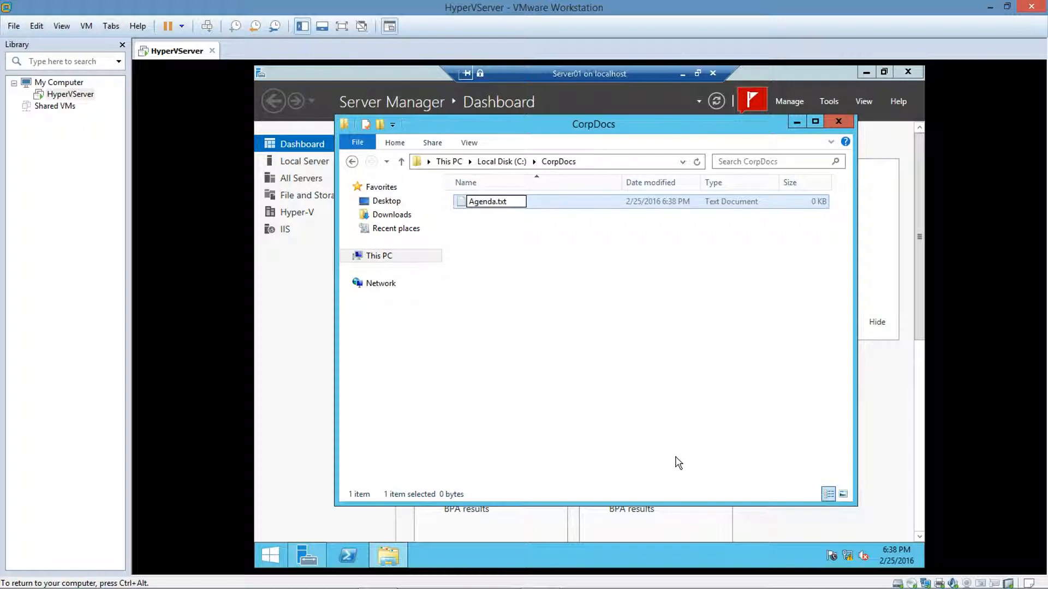
left_click(603, 358)
Step: Type a short line into Agenda.txt in Notepad, save it and close Notepad
double_click(493, 206)
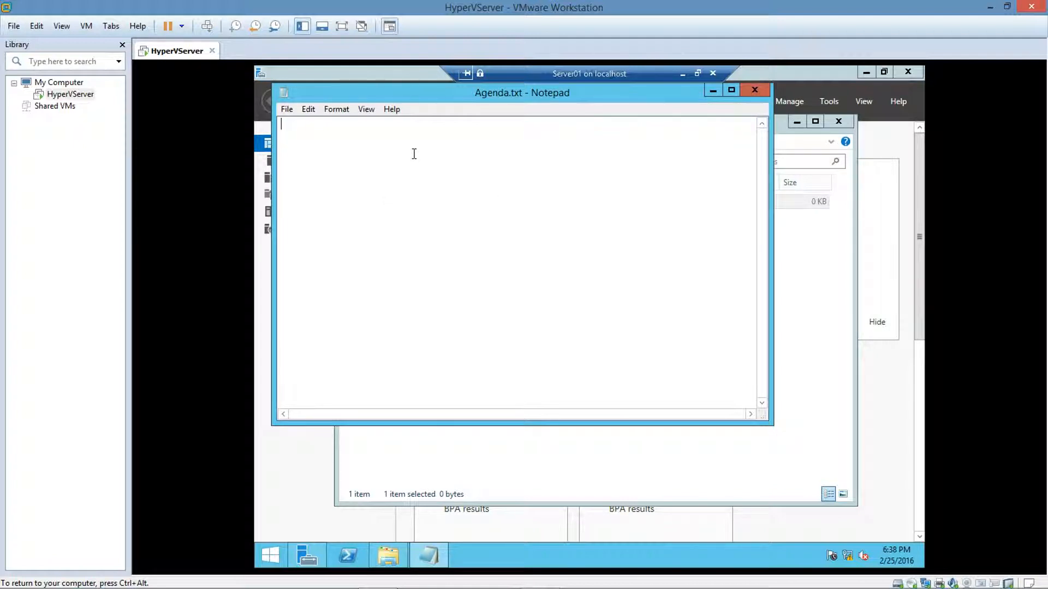
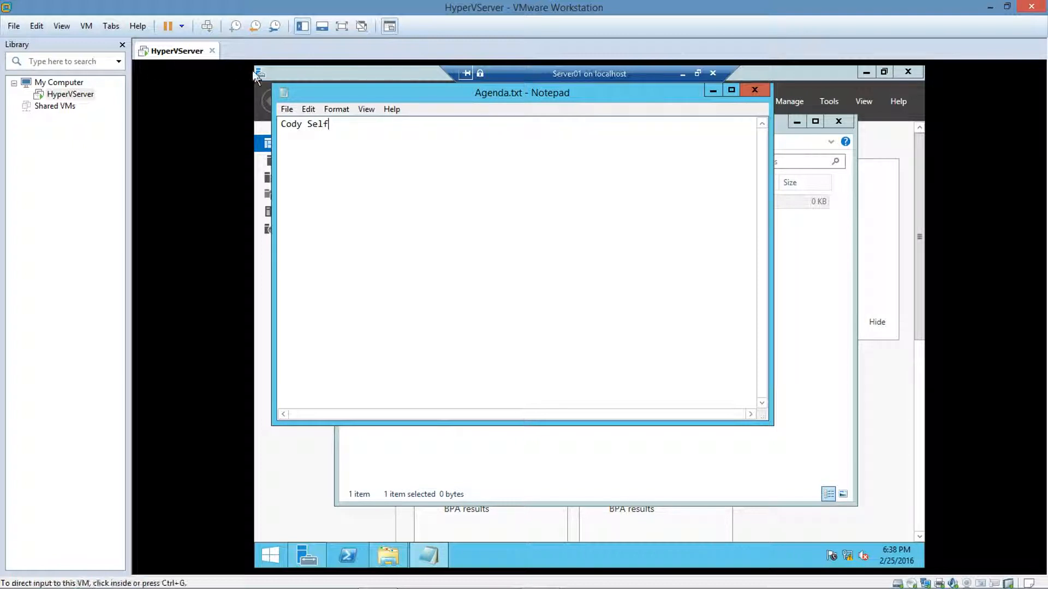
left_click(287, 109)
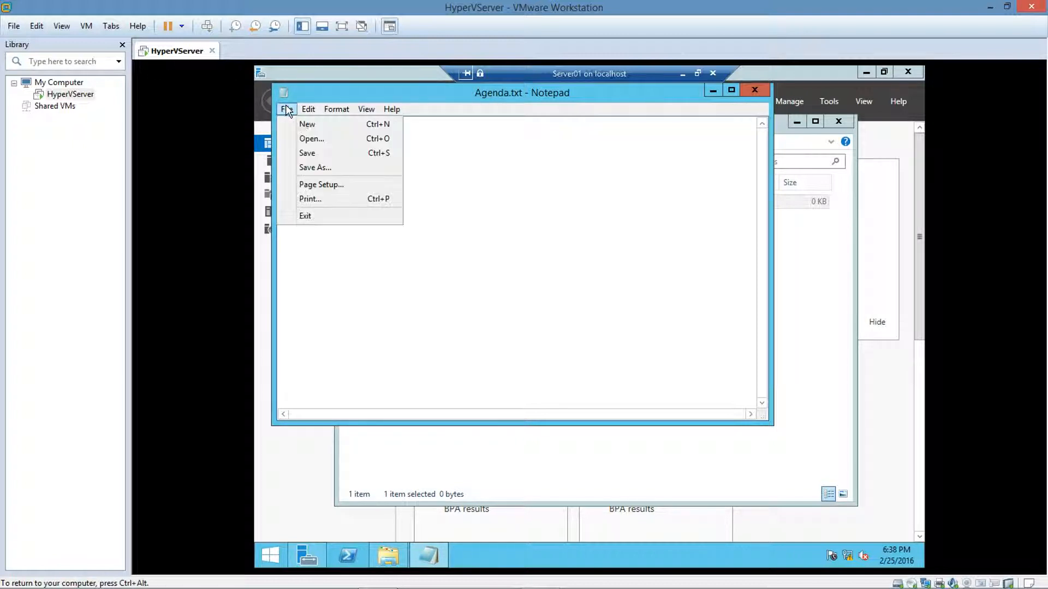
left_click(319, 152)
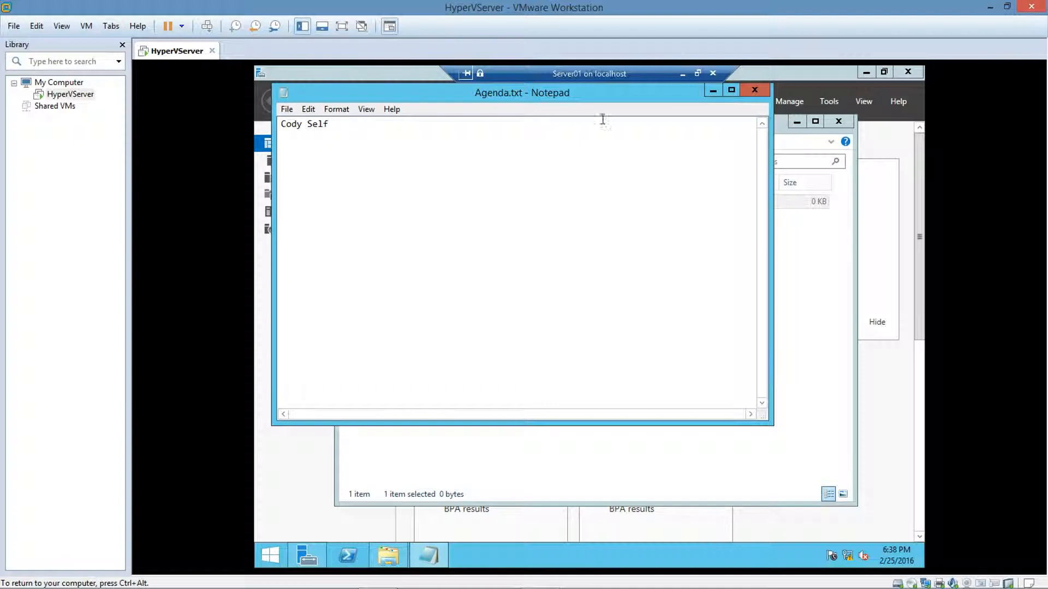
left_click(755, 90)
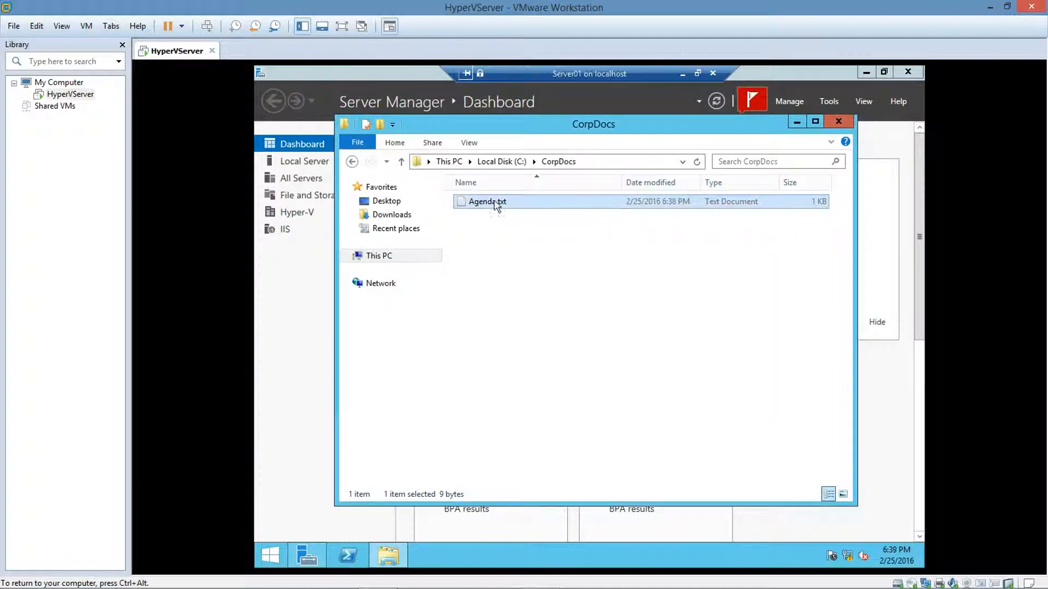
Step: Close CorpDocs and open the C: volume's properties from Computer Management's Disk Management
left_click(840, 123)
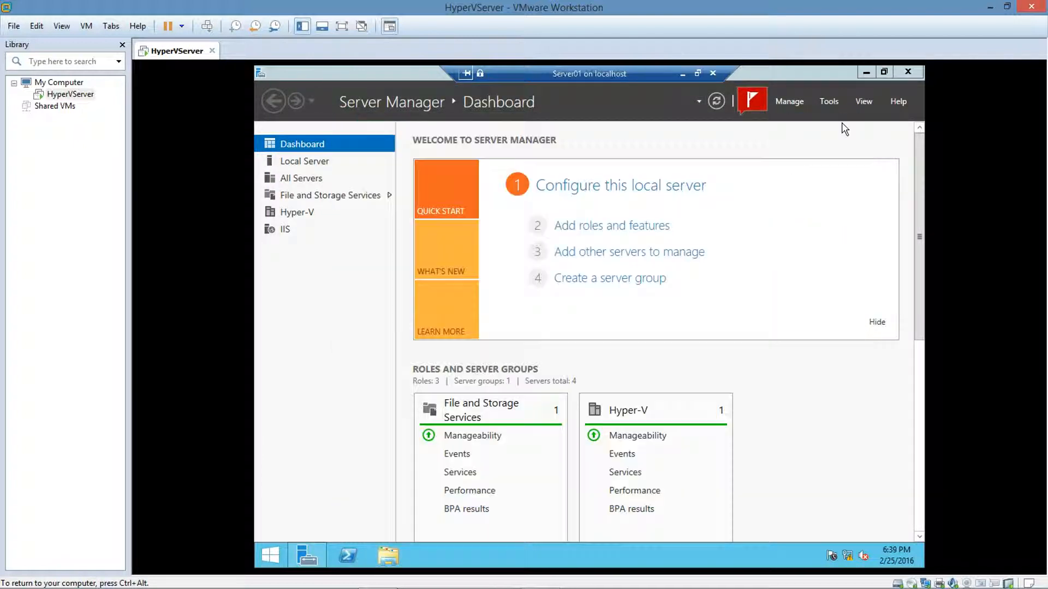
left_click(829, 102)
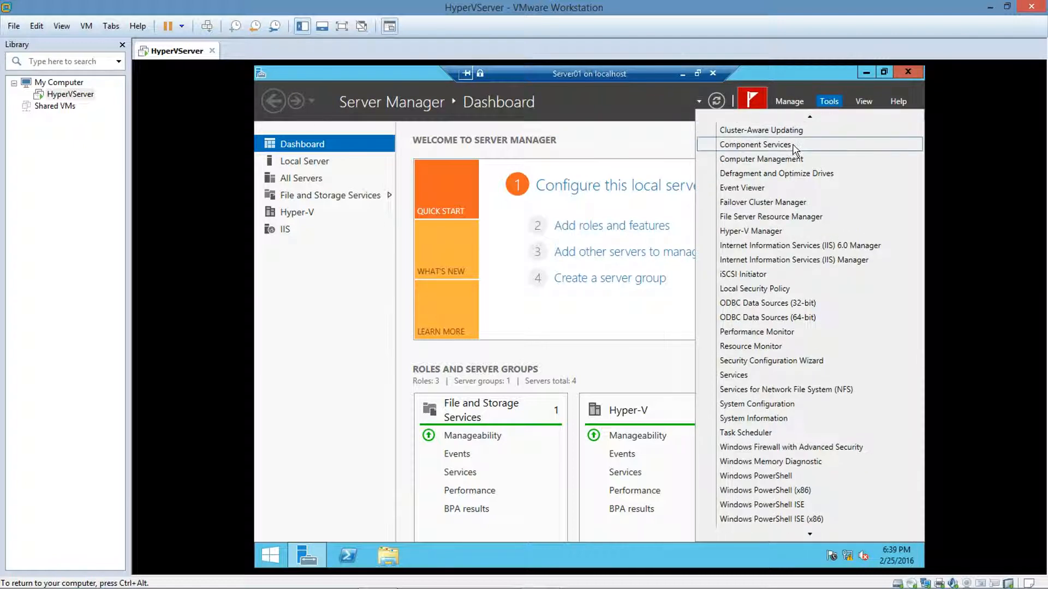
left_click(785, 160)
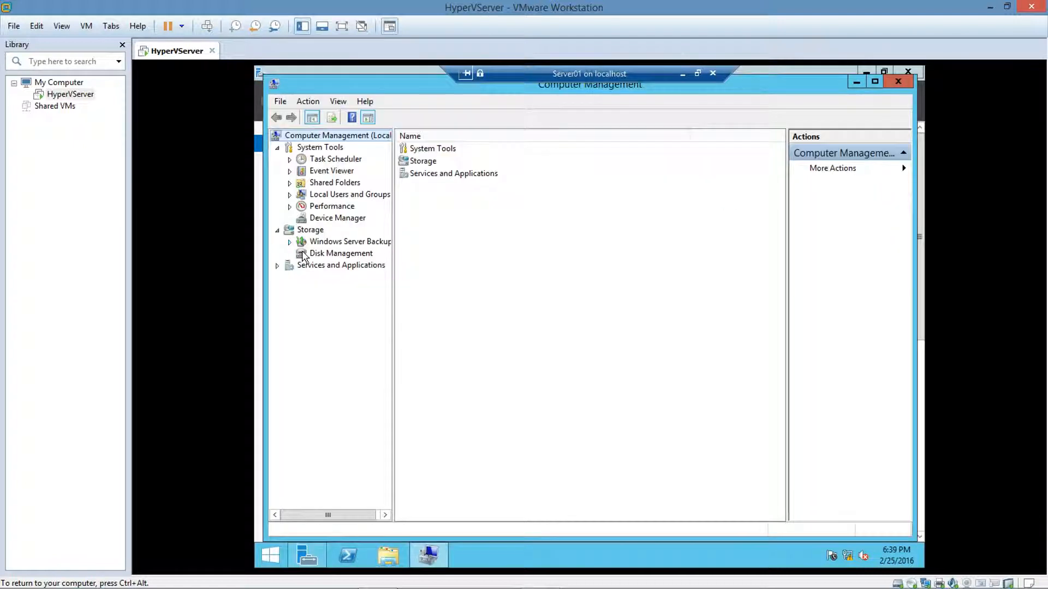
left_click(303, 256)
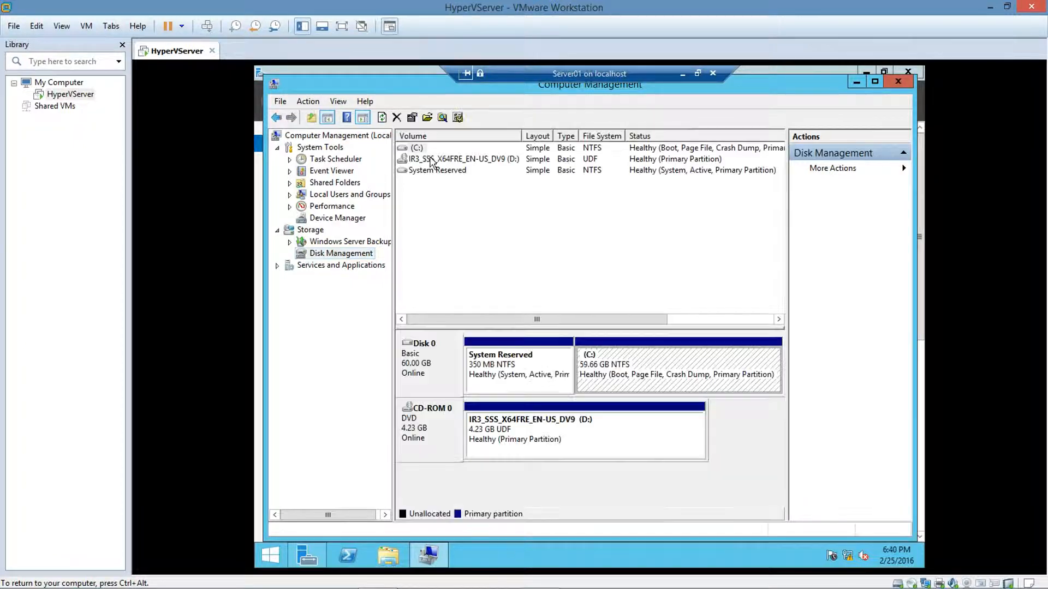
right_click(421, 153)
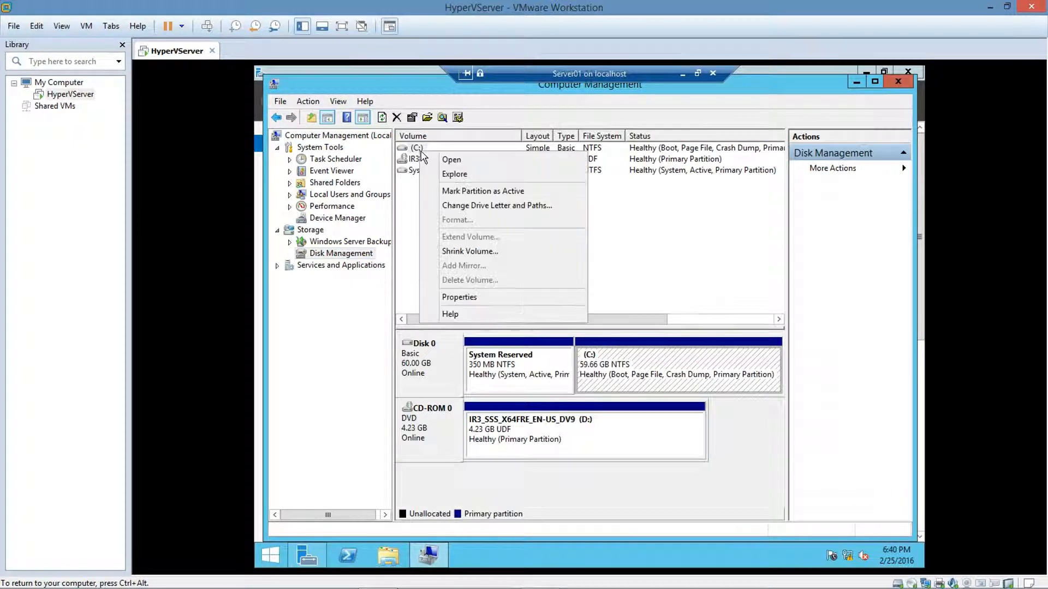
left_click(478, 298)
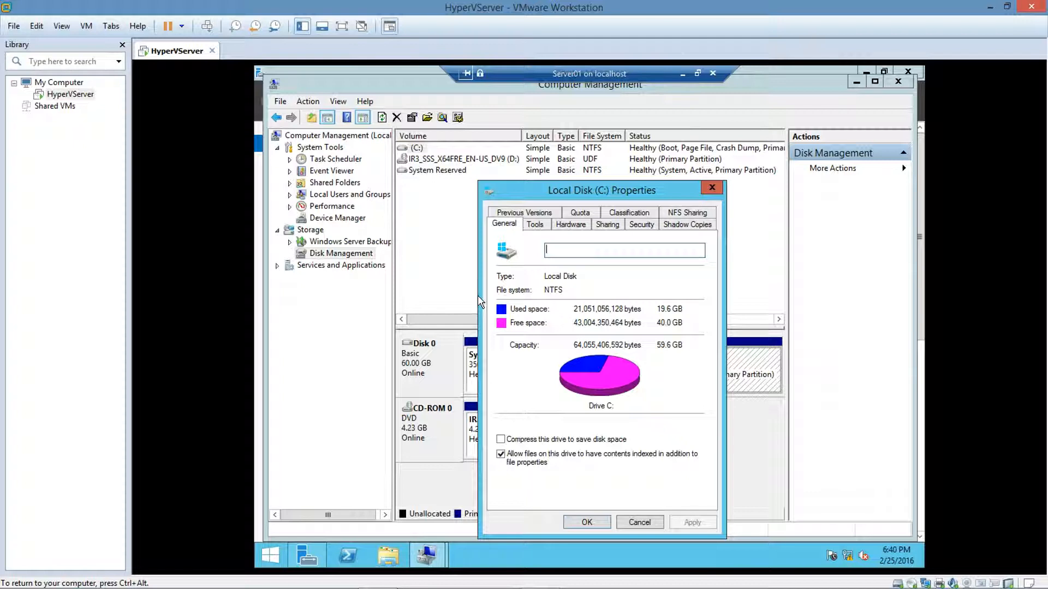
Step: Enable shadow copies on C:\ and take an immediate shadow copy of the drive
left_click(670, 228)
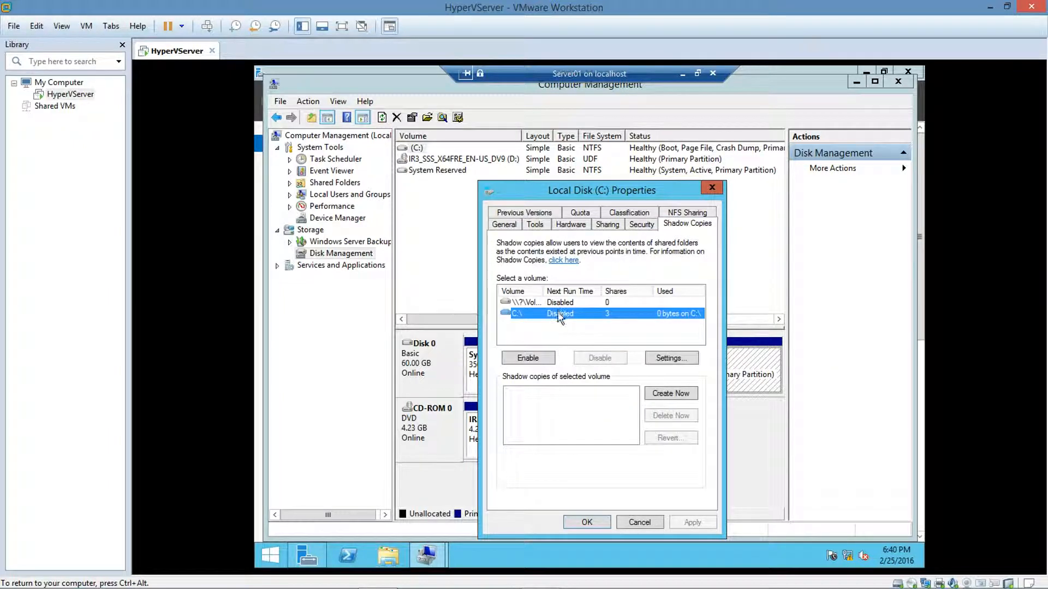
left_click(528, 360)
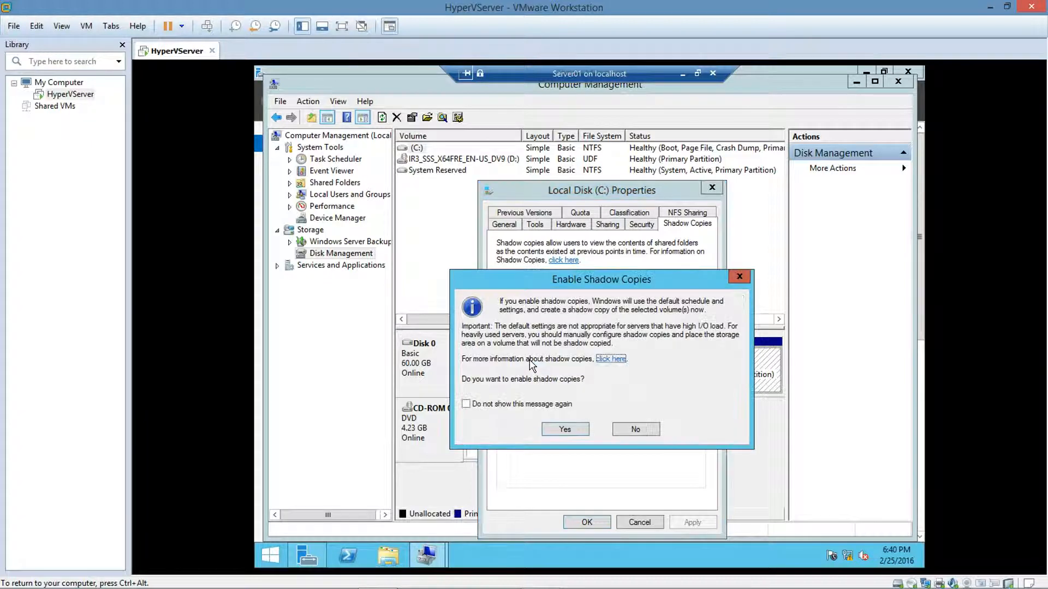
left_click(549, 429)
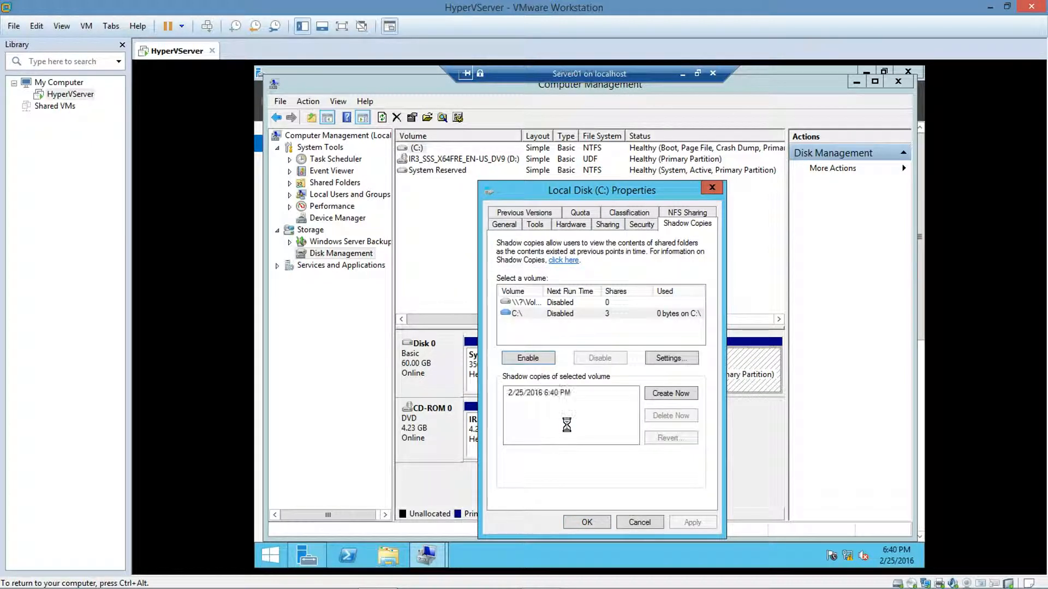
left_click(664, 395)
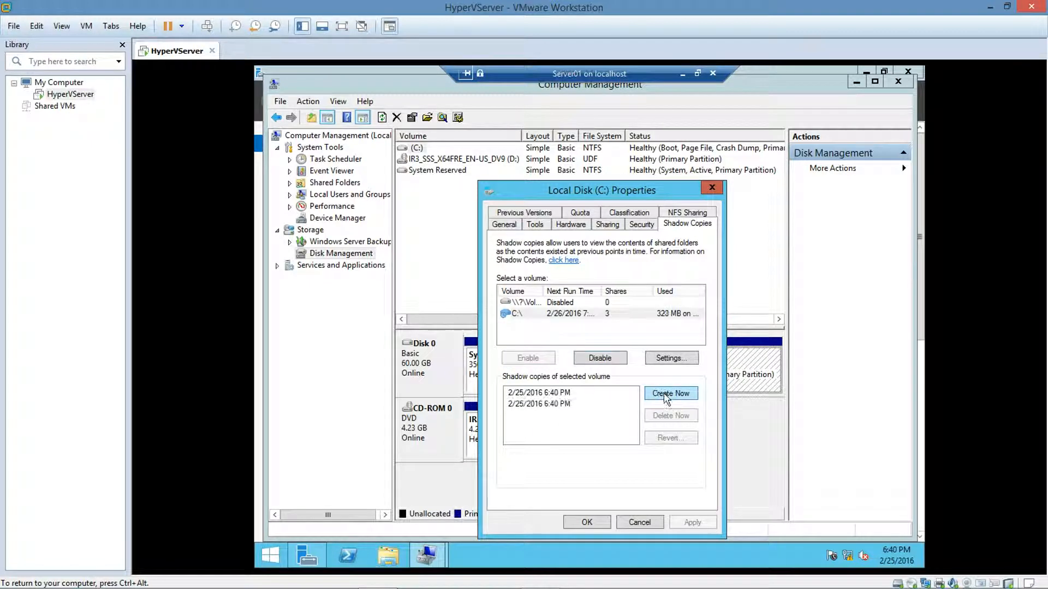
left_click(667, 360)
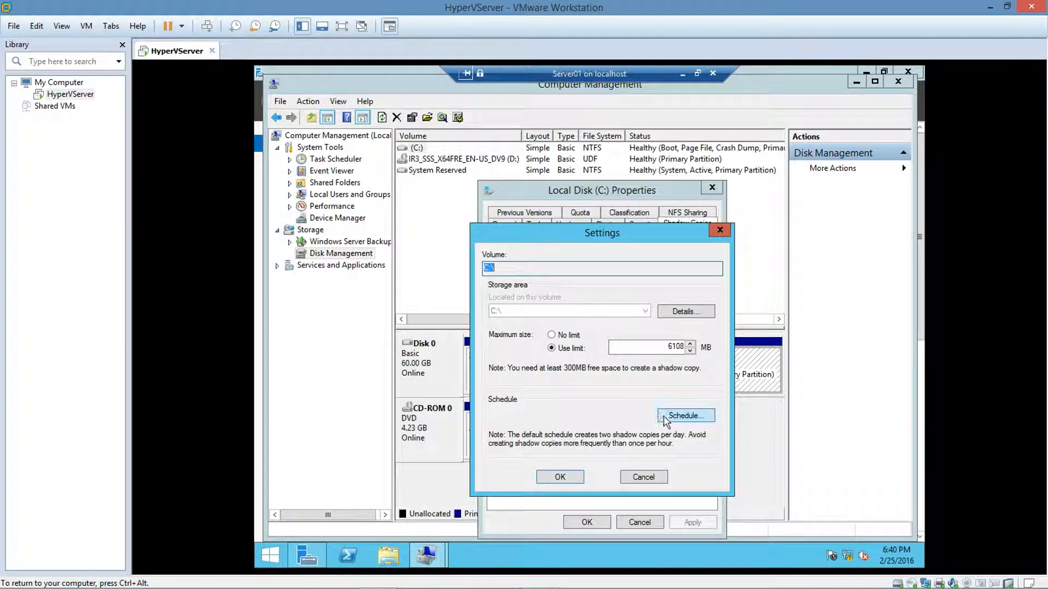
Step: Schedule C:\ shadow copies monthly at 7:00 AM on day 1, then close Computer Management
left_click(662, 419)
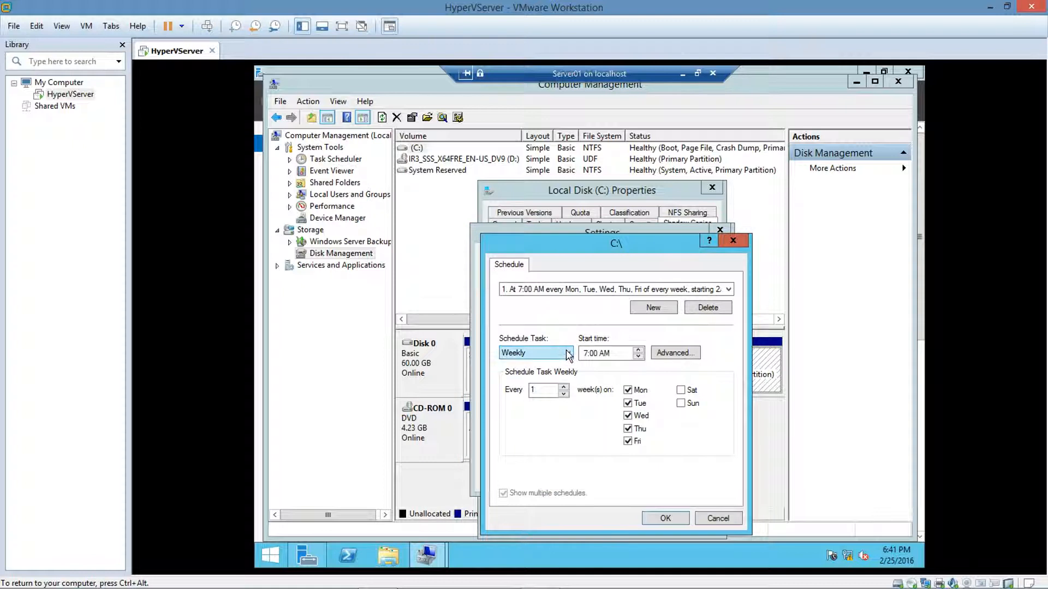
left_click(568, 355)
left_click(545, 382)
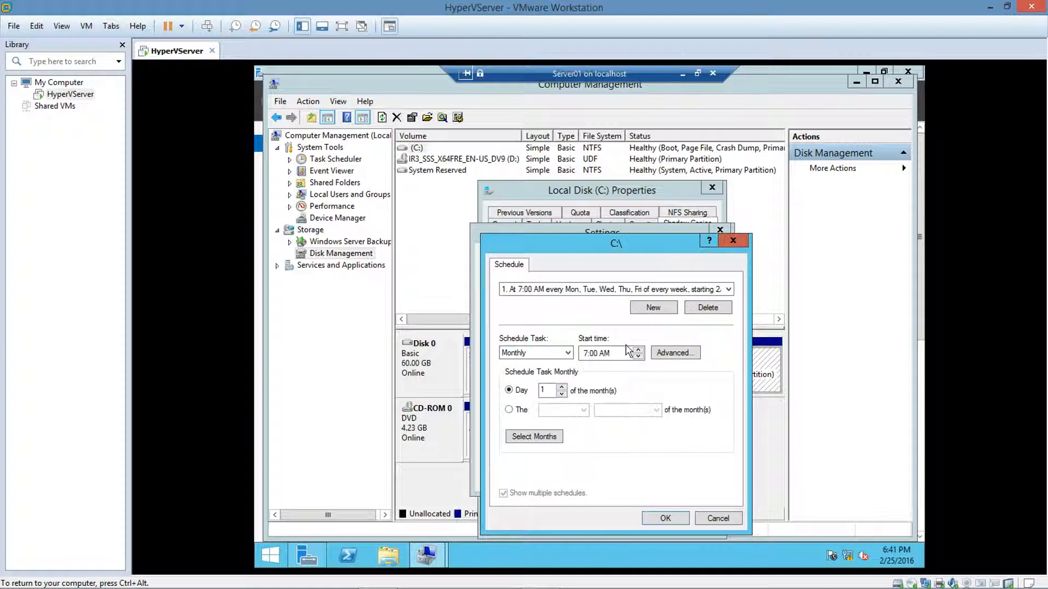
left_click(620, 356)
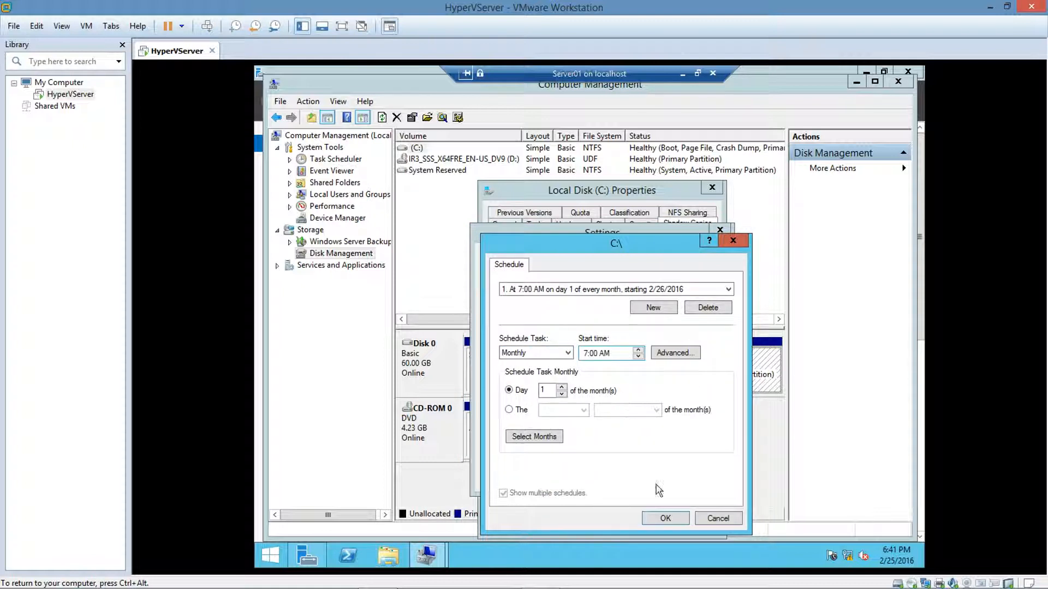
left_click(658, 520)
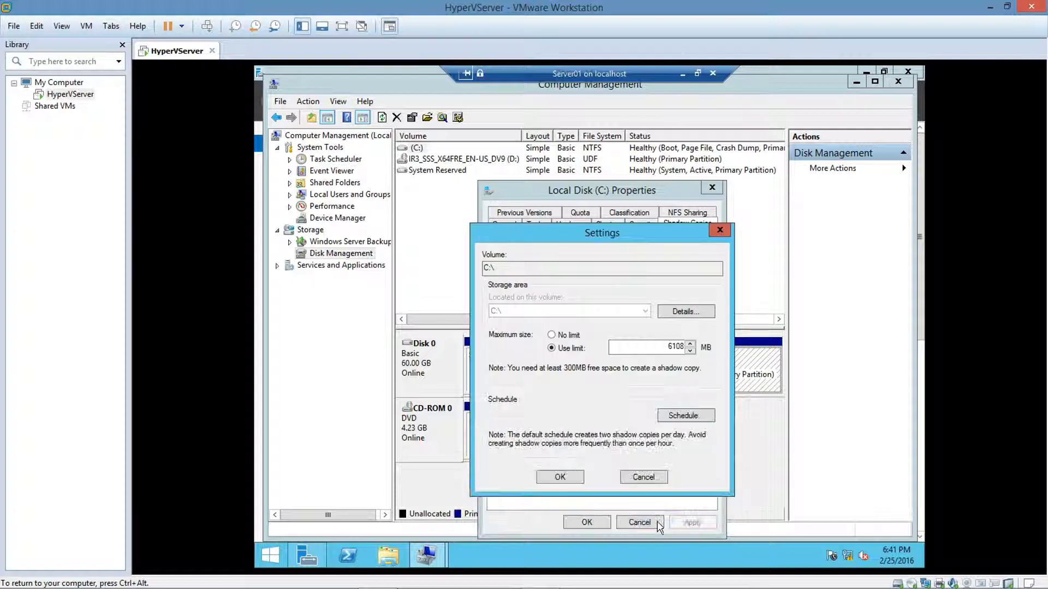
left_click(557, 477)
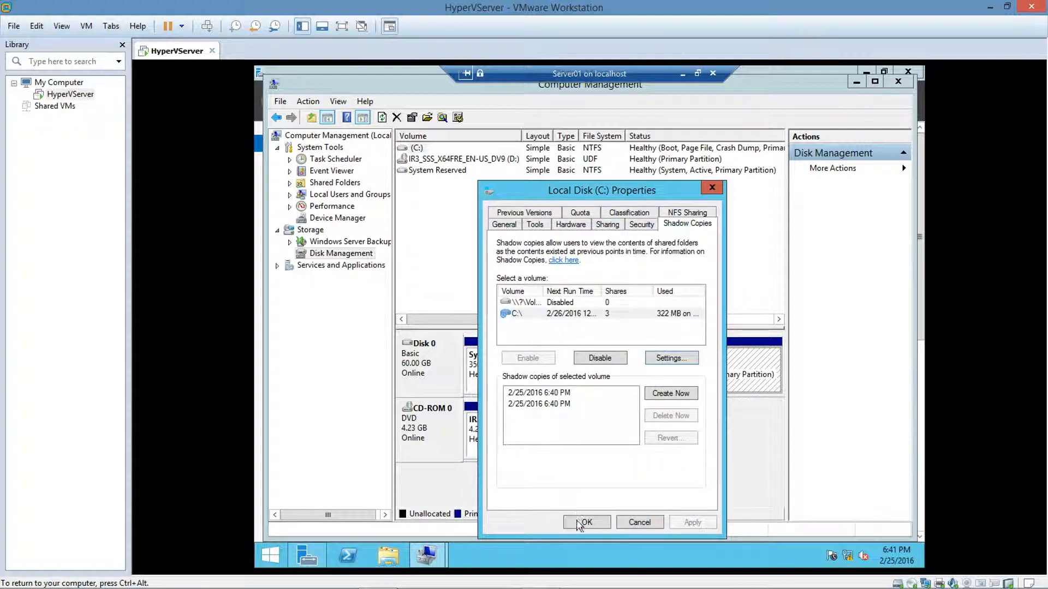
left_click(581, 522)
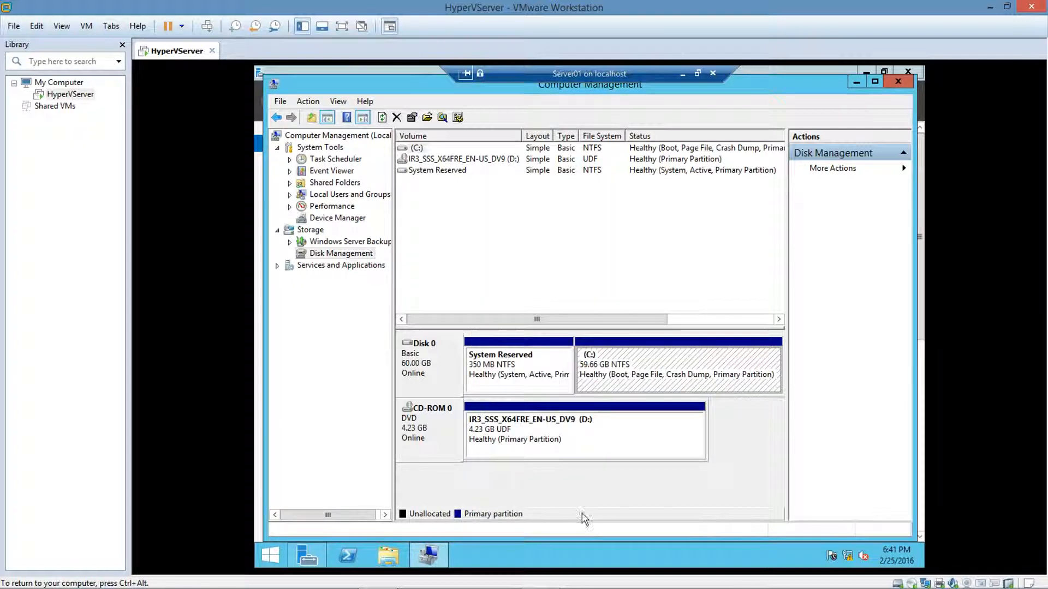
left_click(896, 81)
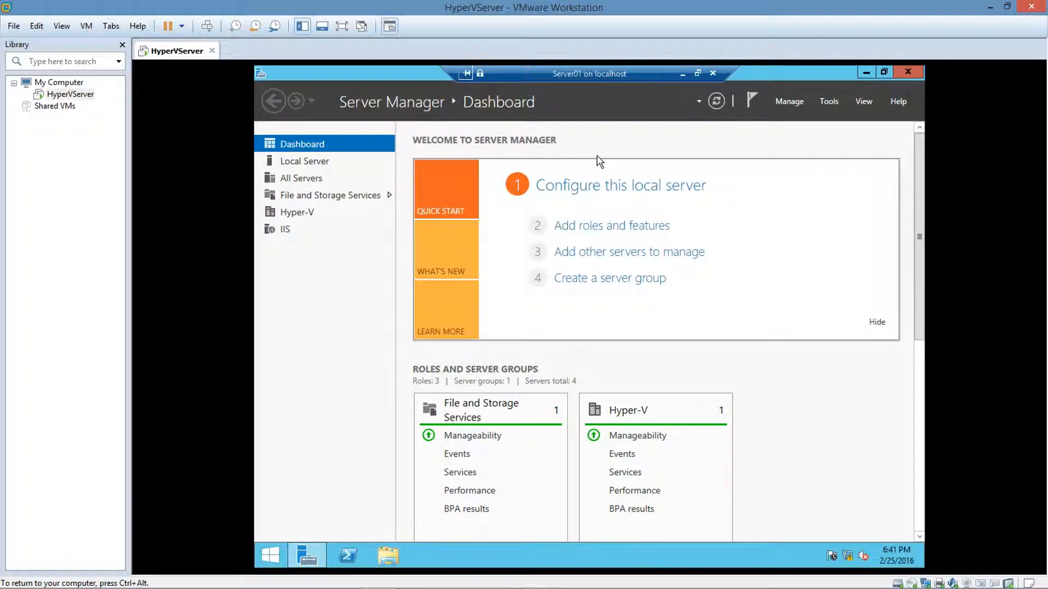